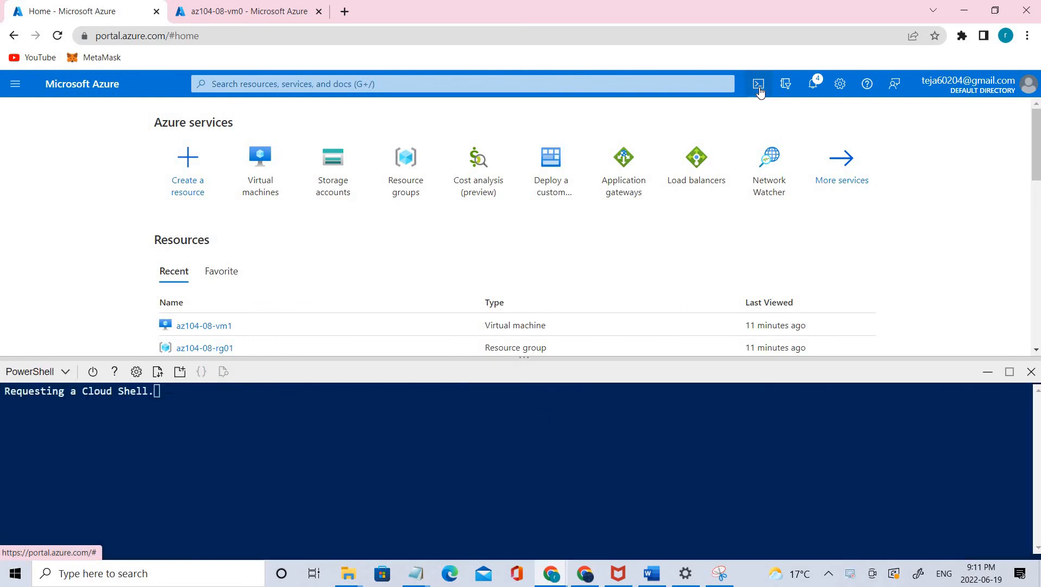
- Register the Microsoft.Insights and Microsoft.AlertsManagement resource providers in the PowerShell Cloud Shell, then minimize the shell
left_click(64, 373)
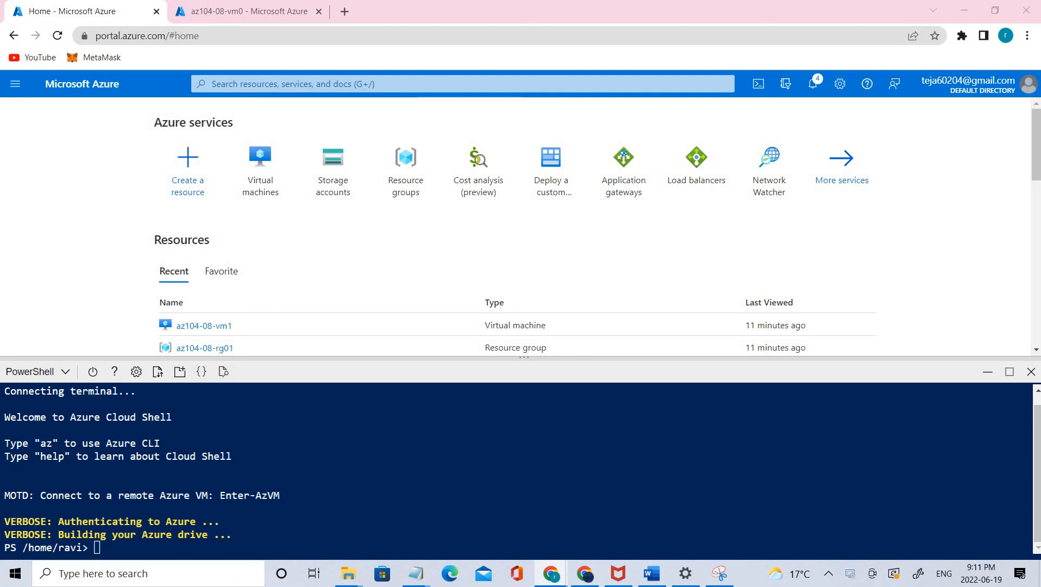
left_click(338, 539)
type("Register-AzResourceProvider -ProviderNamespace Microsoft.Insights  Register-AzResourceProvider -ProviderNamespace Microsoft.AlertsManagement")
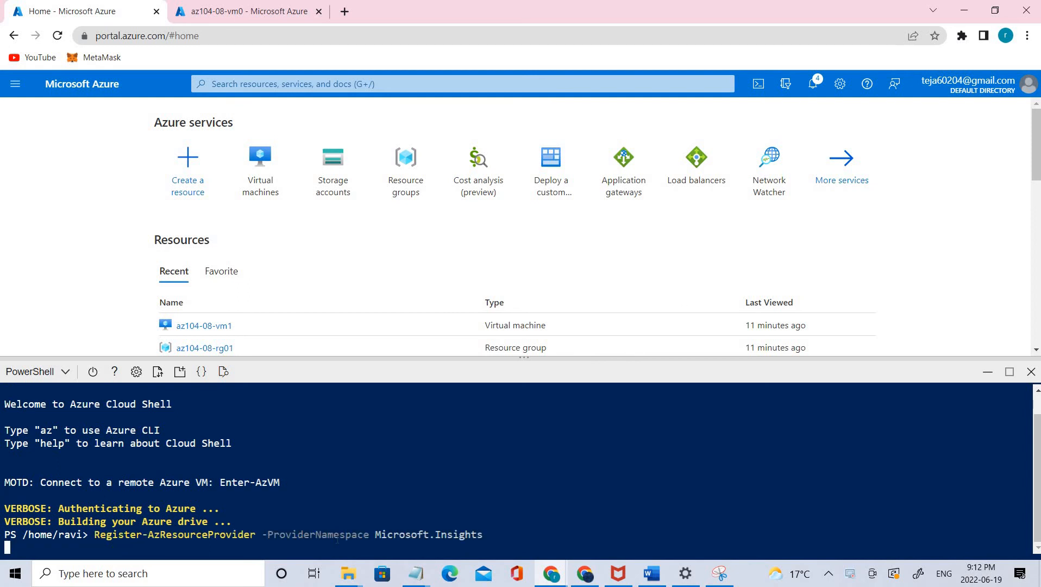
key("Return")
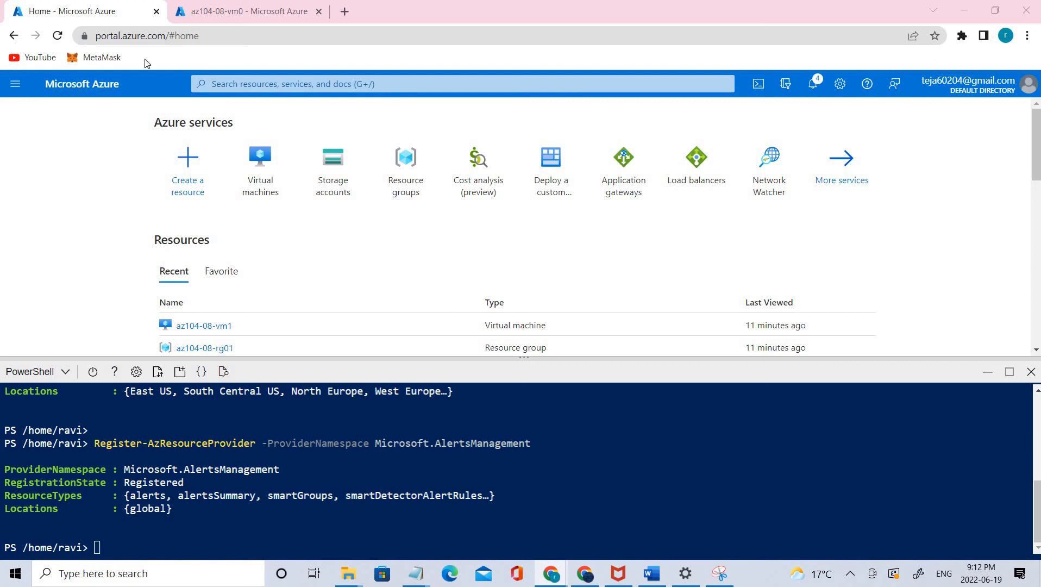
left_click(987, 373)
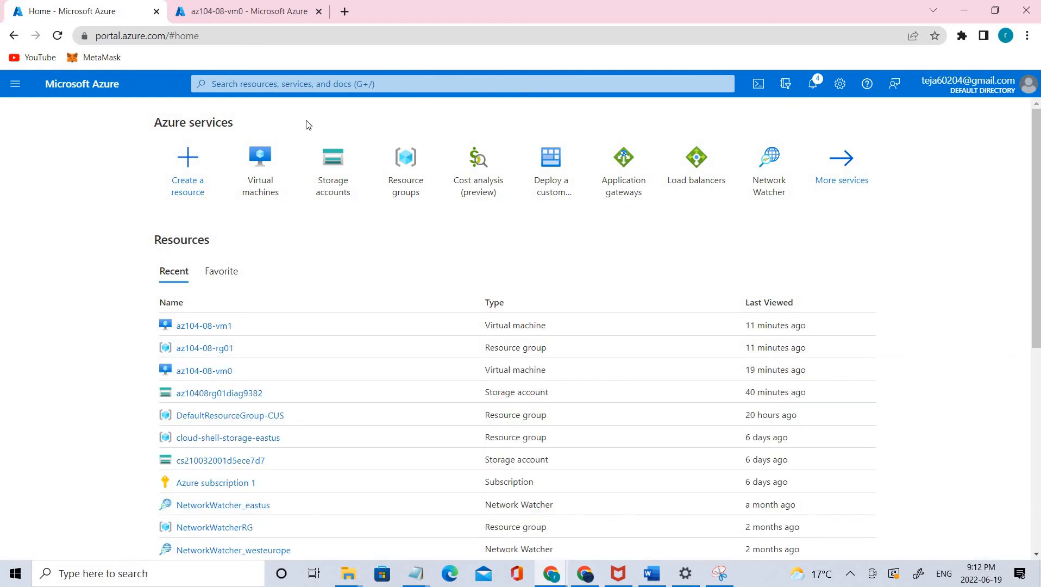
- Search the portal for "virtual machine", open Virtual machine scale sets and start creating a new scale set
left_click(265, 82)
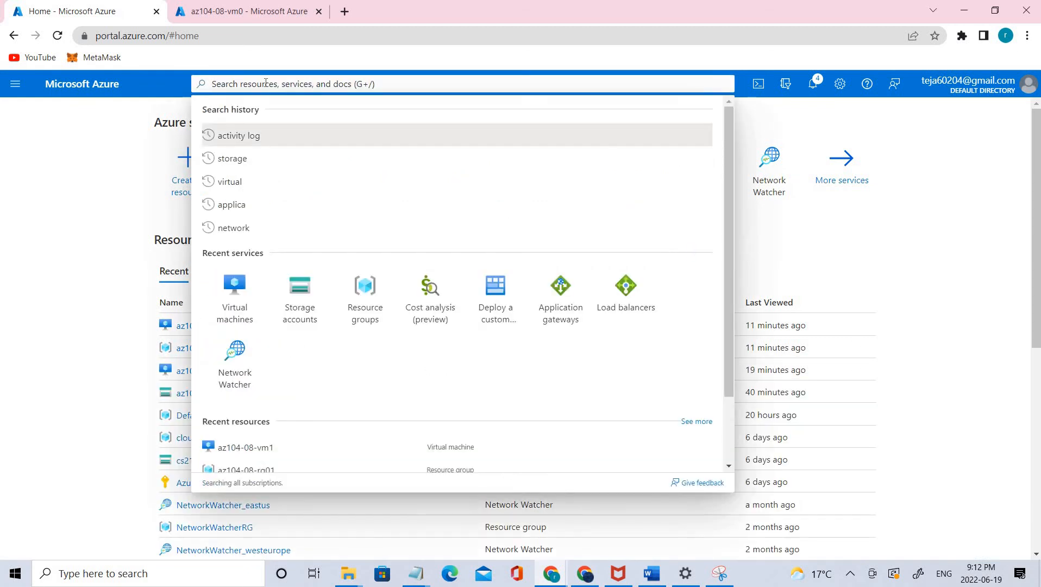
type("virutl")
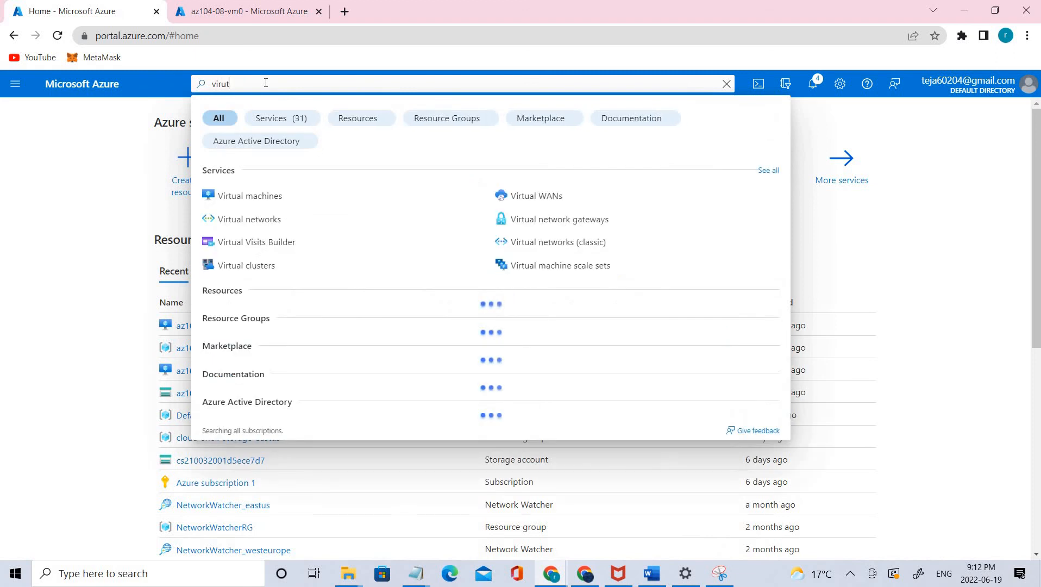
key("BackSpace")
key("BackSpace")
key("BackSpace")
type("tu")
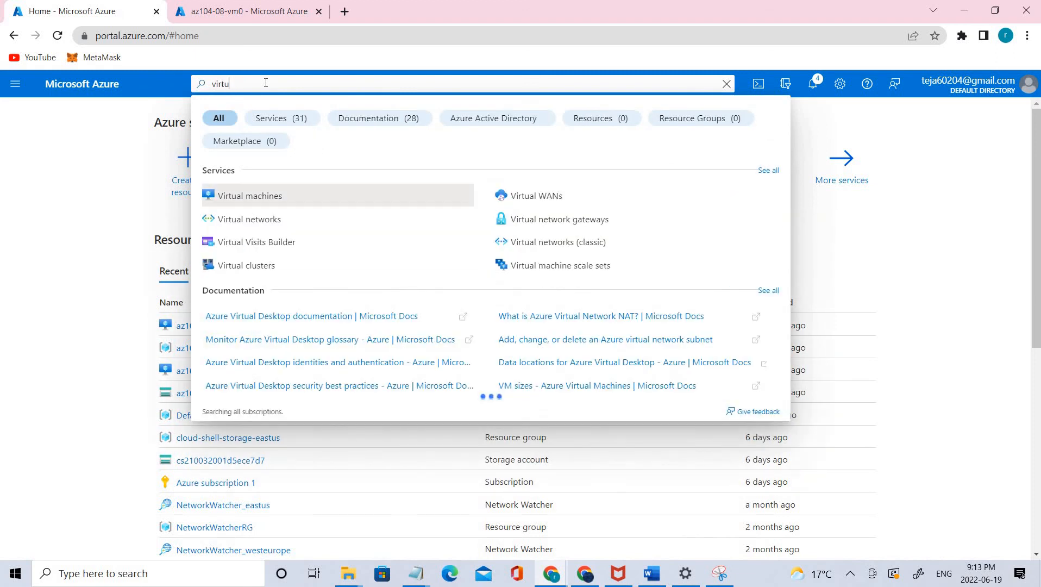
type("al machine")
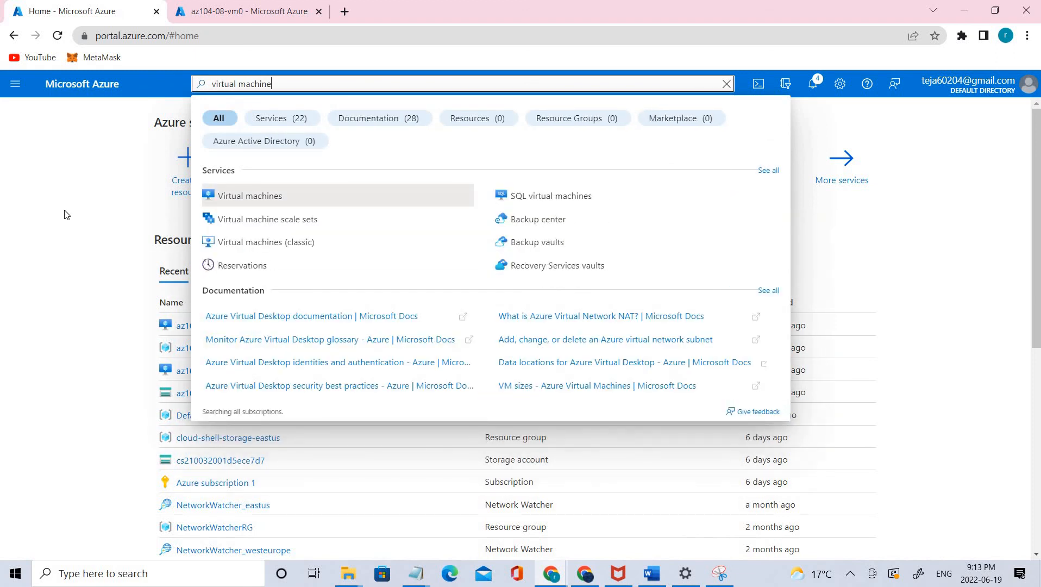
left_click(276, 219)
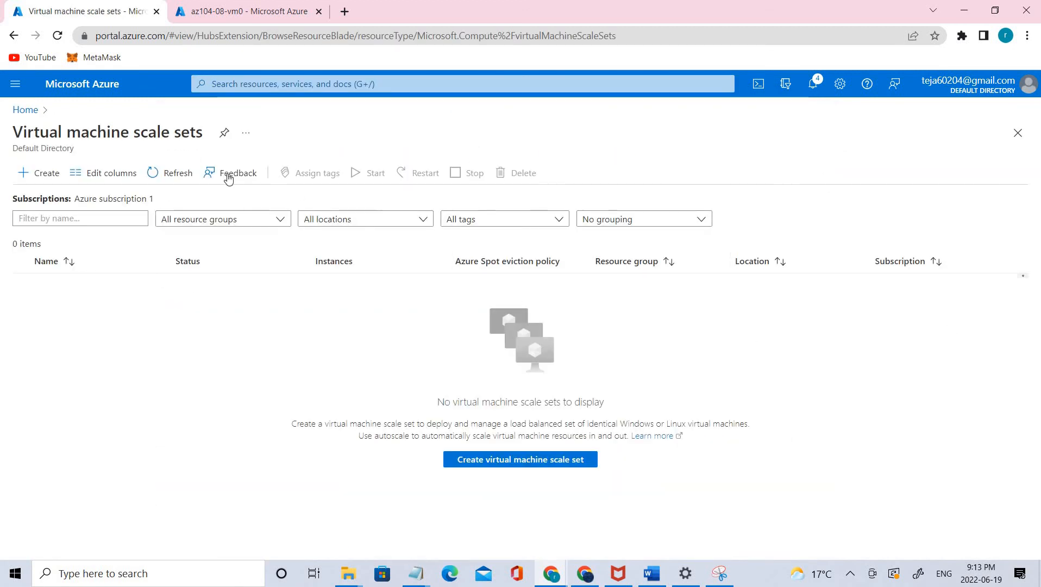
left_click(34, 175)
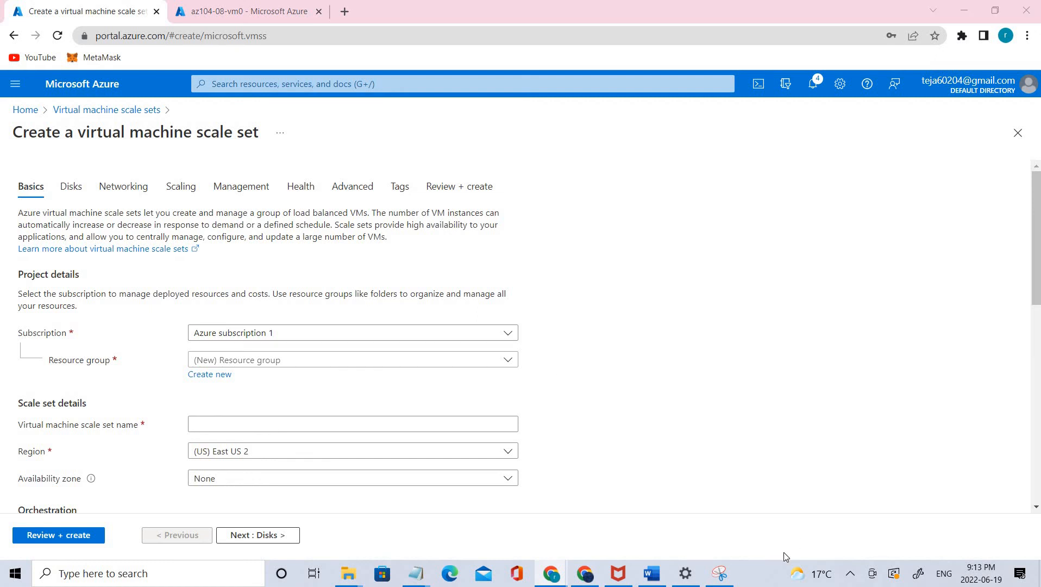
- Switch to Snipping Tool, circle the az104-08-rg02 resource group on the architecture diagram and return to the portal
left_click(719, 574)
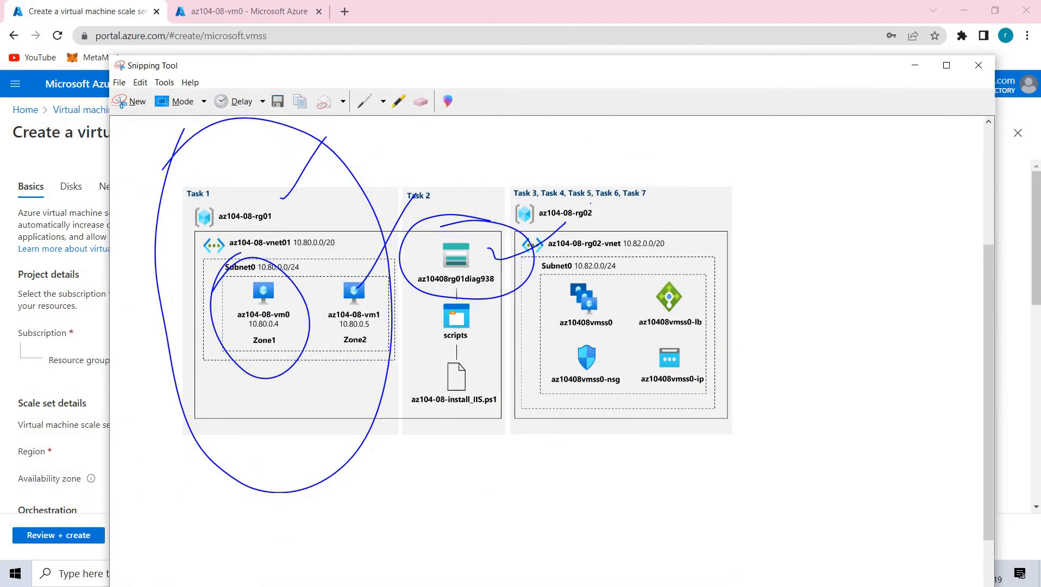
mouse_move(593, 205)
left_mouse_down()
mouse_move(528, 223)
mouse_move(612, 213)
mouse_move(577, 204)
left_mouse_up()
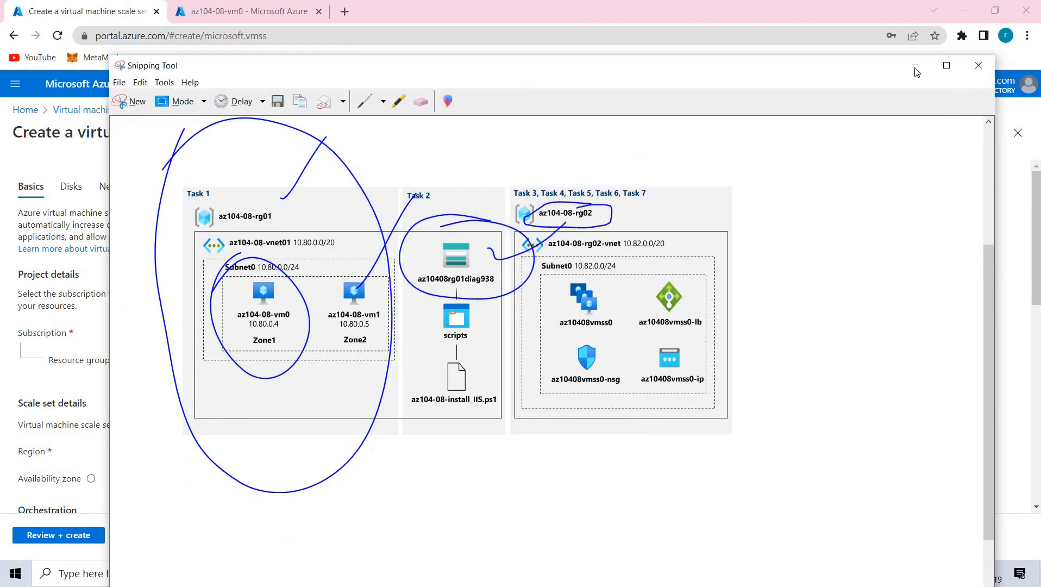
left_click(914, 66)
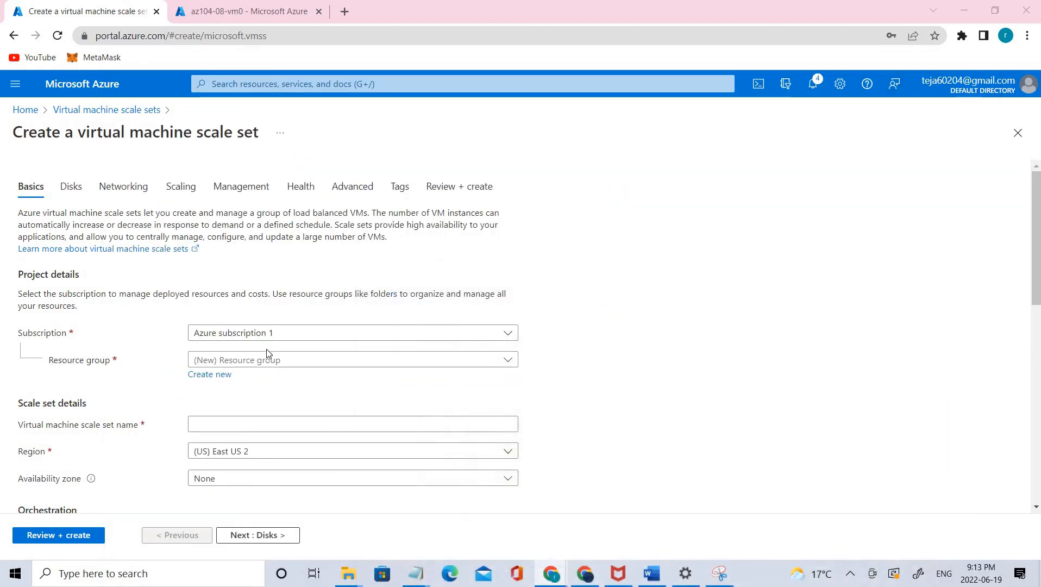
- Create a new resource group named az104-08-rg02 for the scale set
left_click(209, 374)
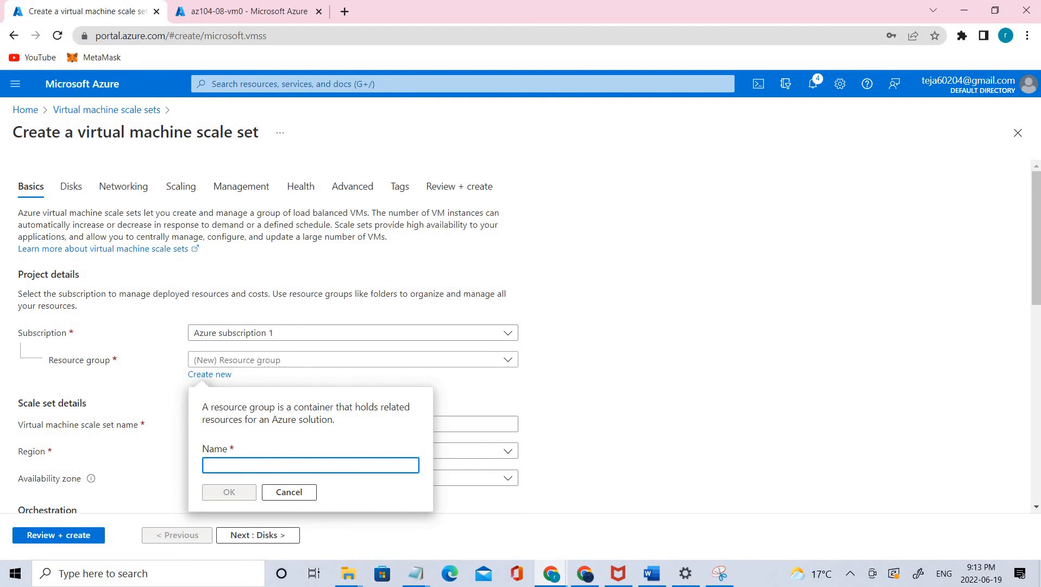
left_click(225, 465)
type("az104-08-rg02")
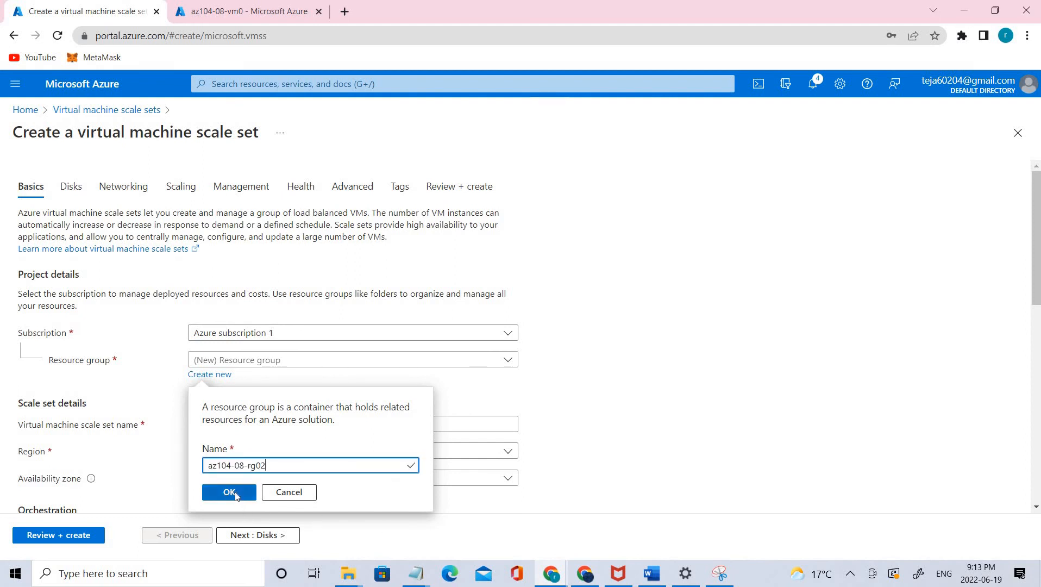
left_click(236, 493)
- Name the scale set az10408vmss0 and set its region to (US) East US
scroll(601, 379, "down", 1)
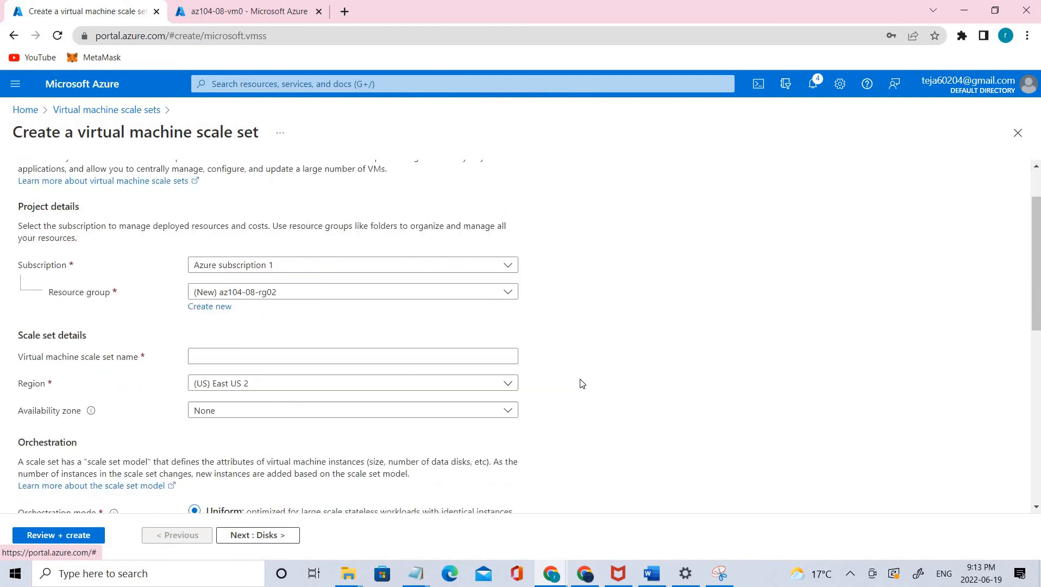
left_click(242, 362)
type("az10408vmss0")
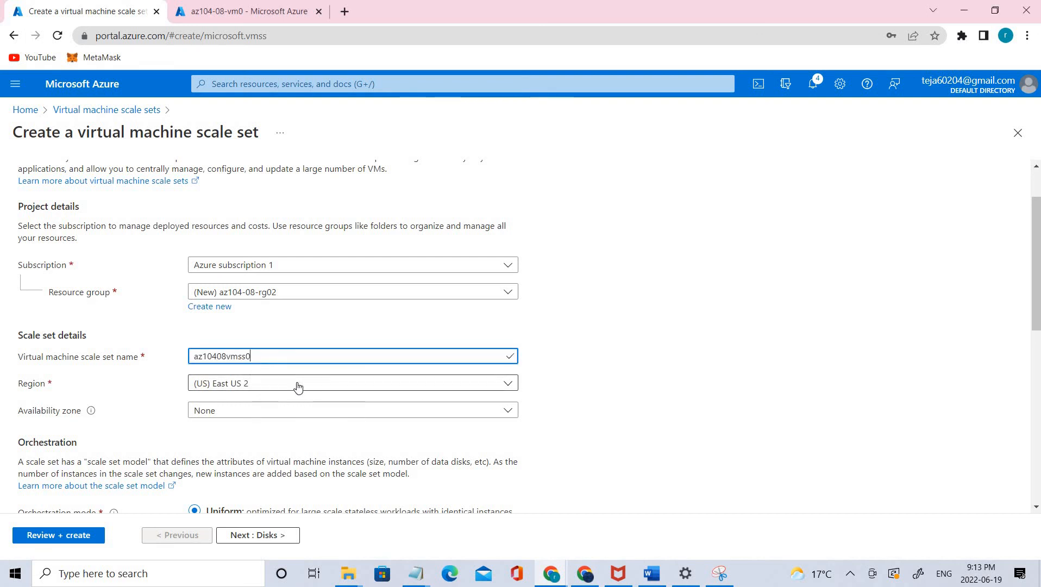
left_click(295, 385)
left_click(284, 158)
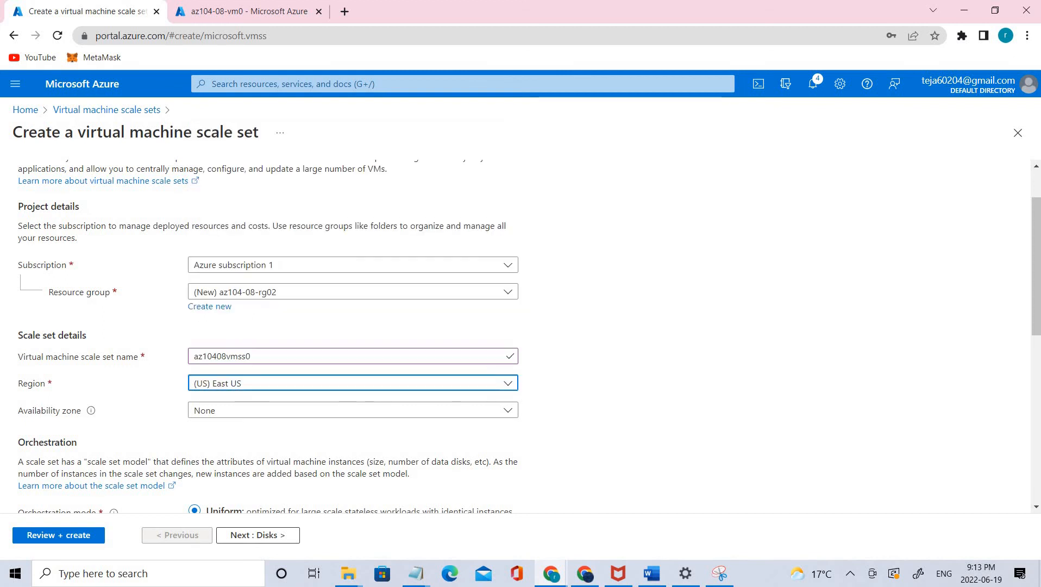
- Assign the scale set to availability zones 1, 2 and 3
left_click(432, 414)
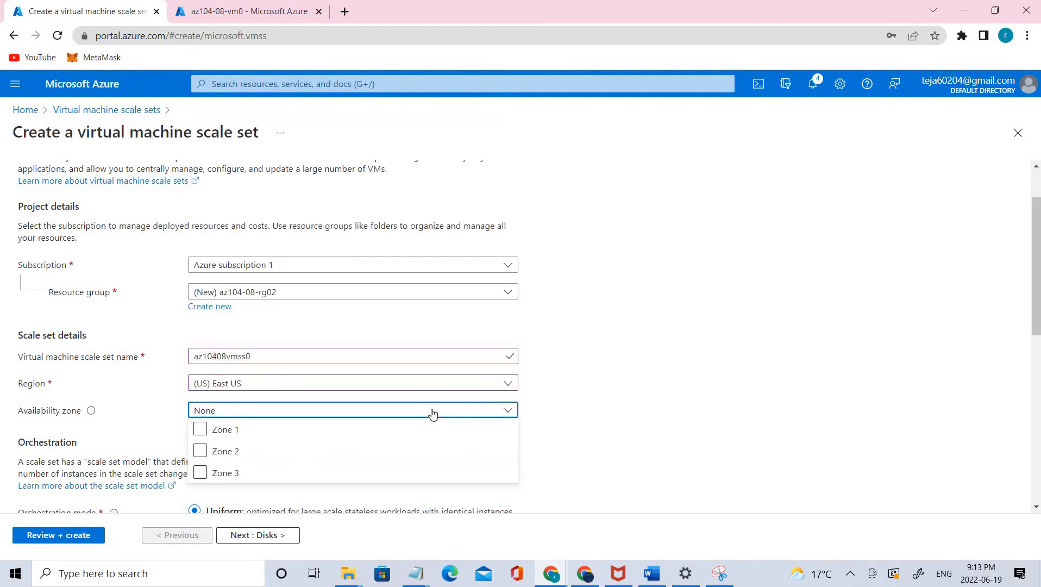
left_click(201, 435)
left_click(200, 451)
left_click(200, 473)
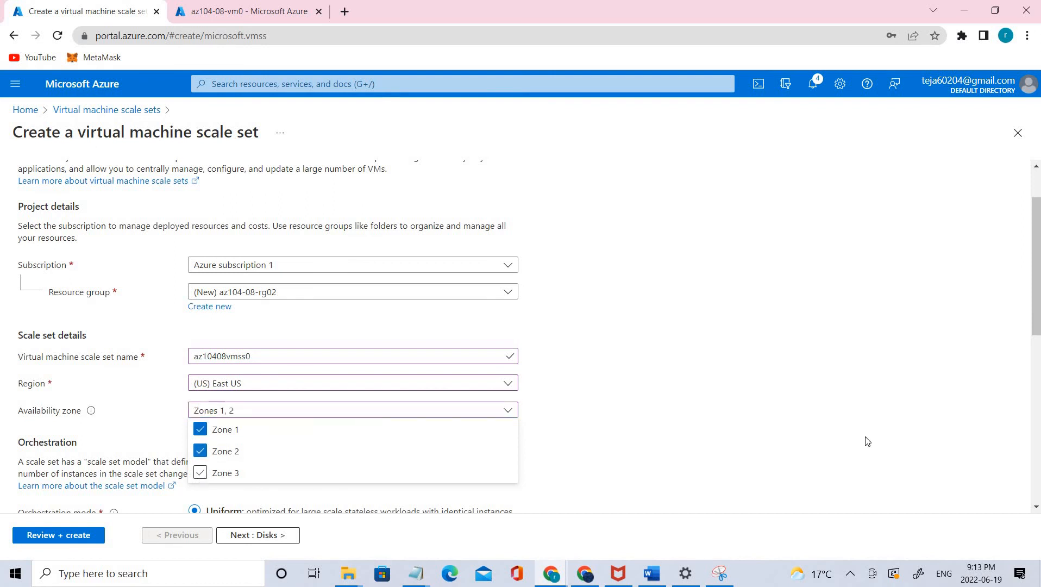
left_click(902, 421)
- Set the instance image to Windows Server 2019 Datacenter - Gen2
scroll(902, 422, "down", 4)
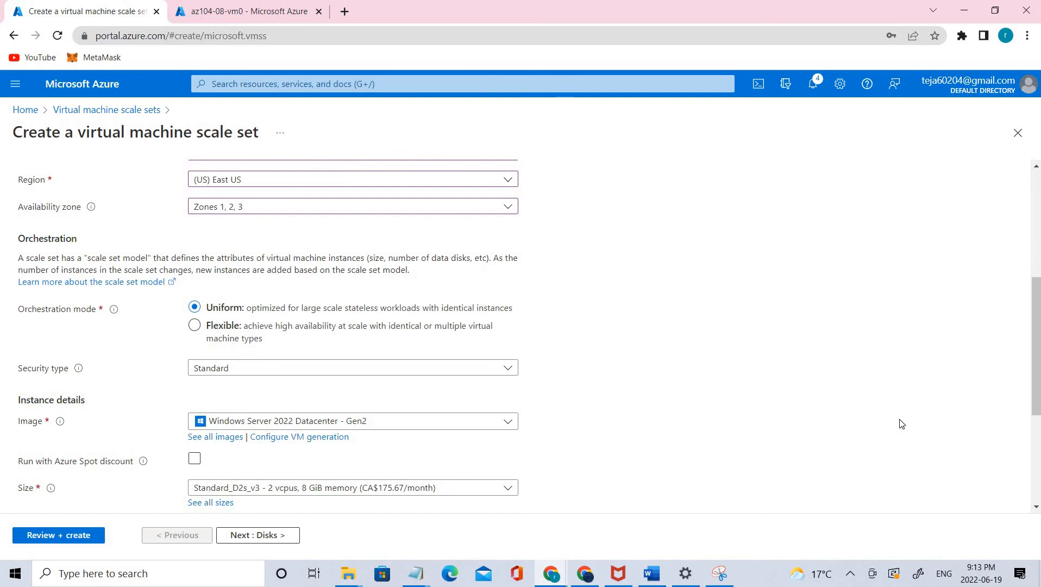
scroll(902, 424, "up", 1)
scroll(902, 424, "down", 1)
left_click(430, 426)
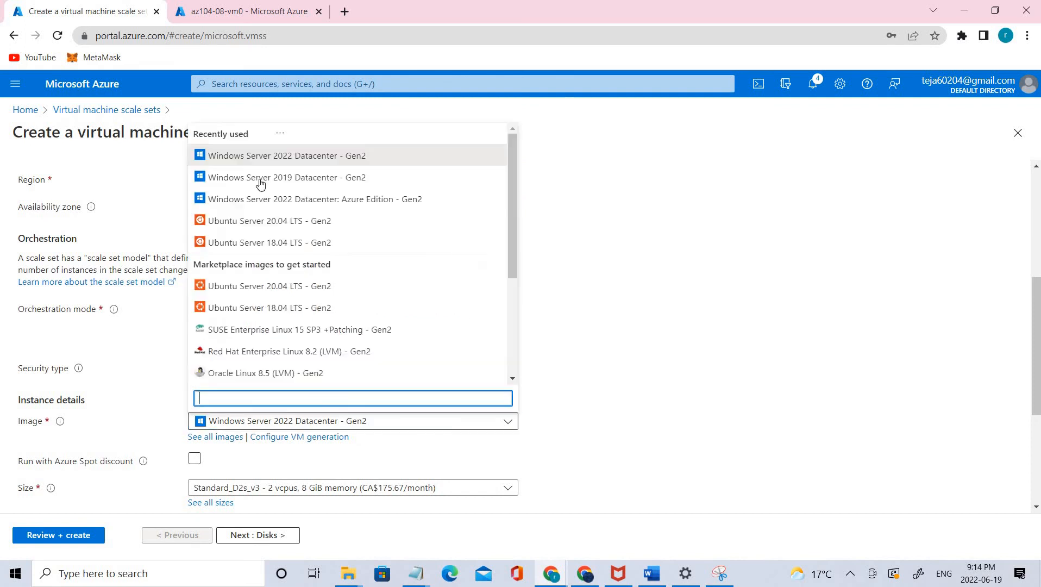
left_click(294, 179)
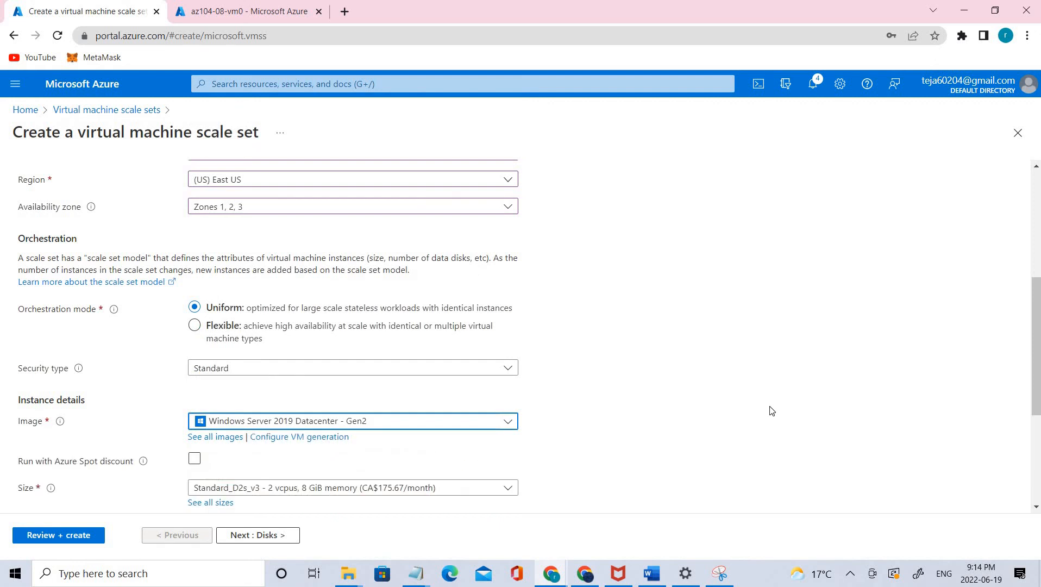
- Set the administrator username to Student, then enter and confirm the administrator password
scroll(773, 411, "up", 3)
scroll(772, 410, "up", 3)
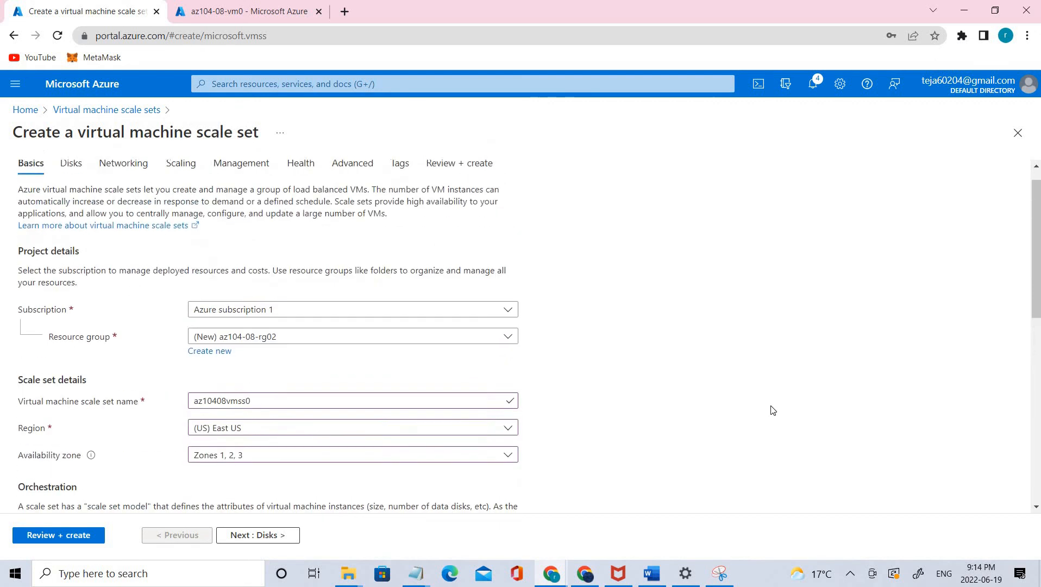
scroll(772, 410, "down", 5)
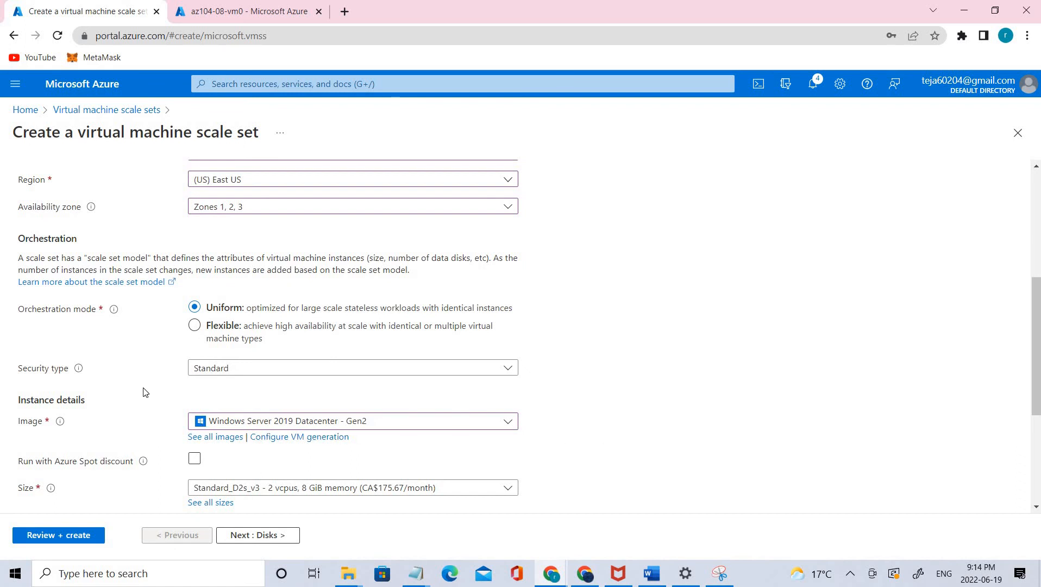
scroll(145, 393, "down", 2)
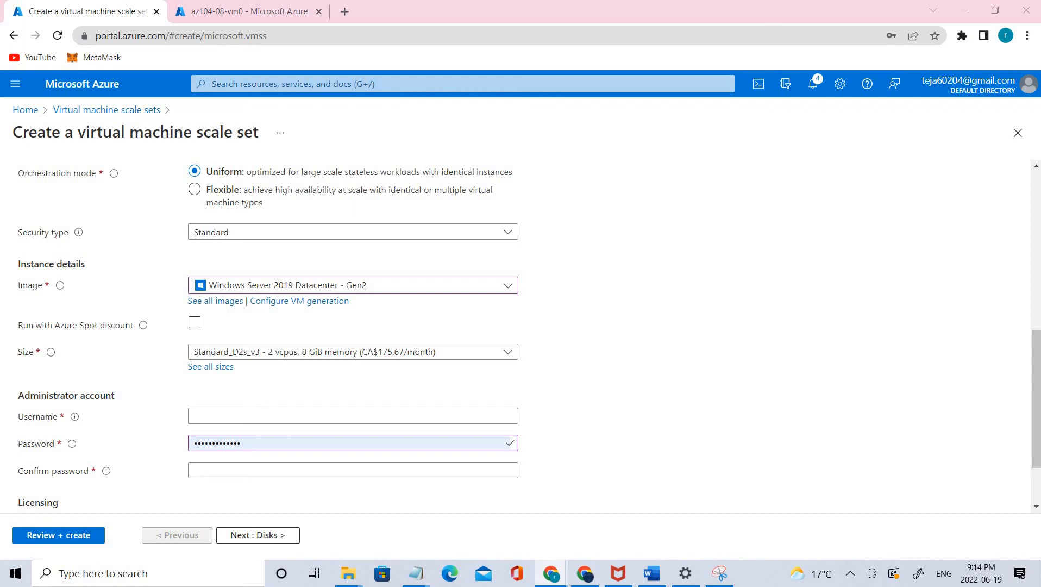
left_click(252, 414)
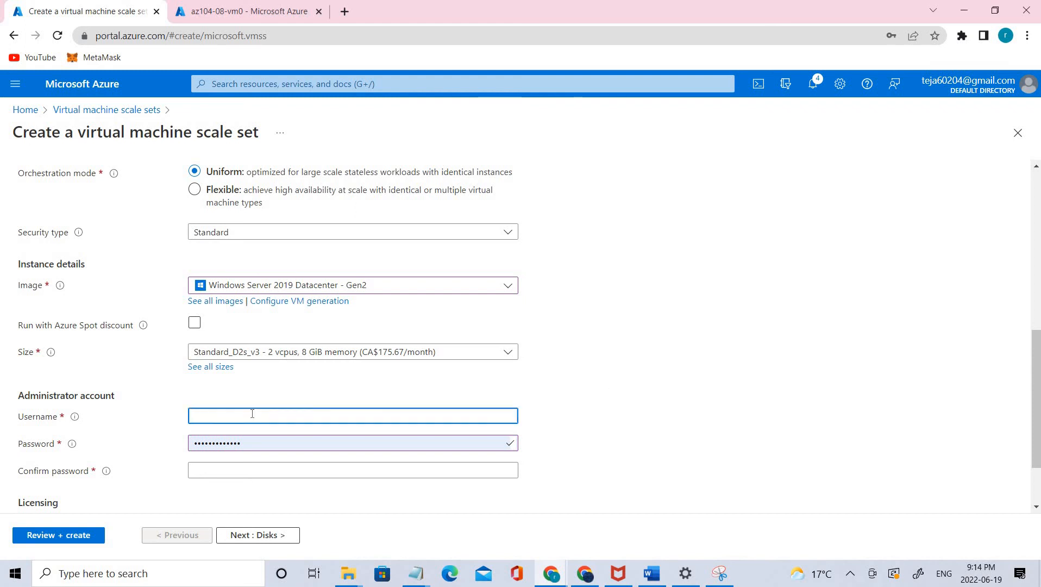
type("Student")
key("alt+Tab")
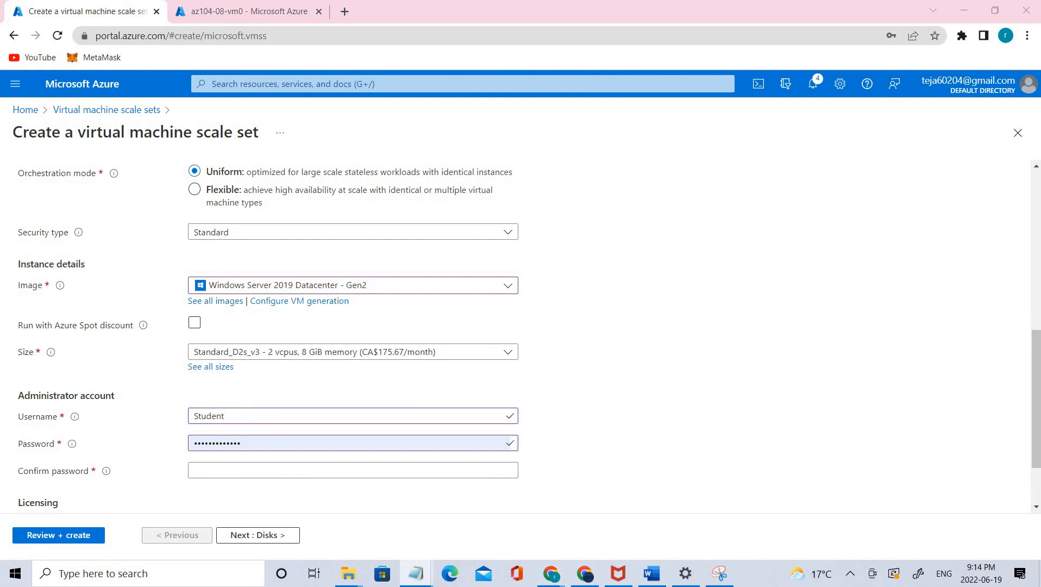
key("alt+Tab")
double_click(248, 441)
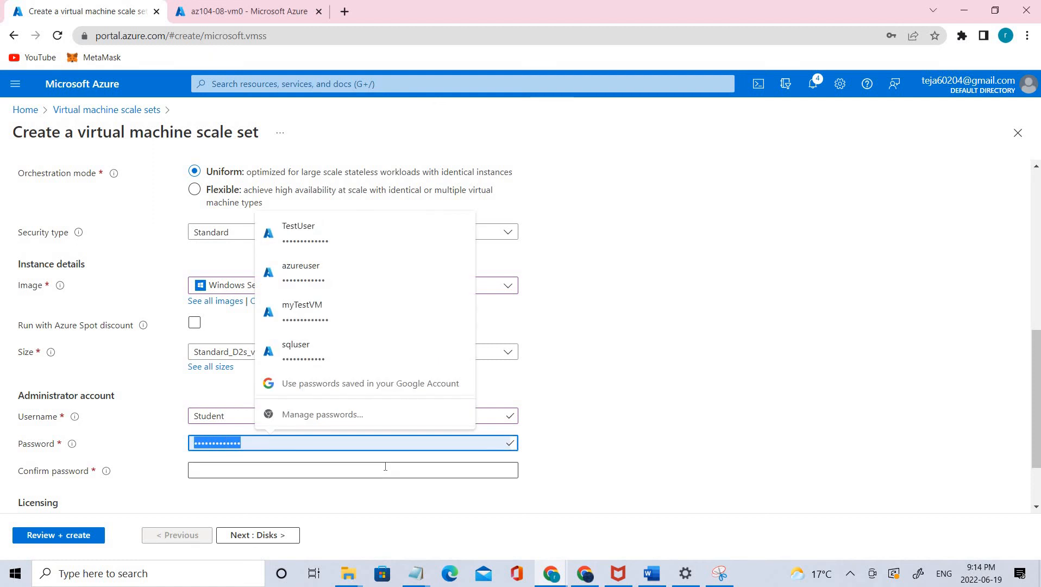
left_click(301, 470)
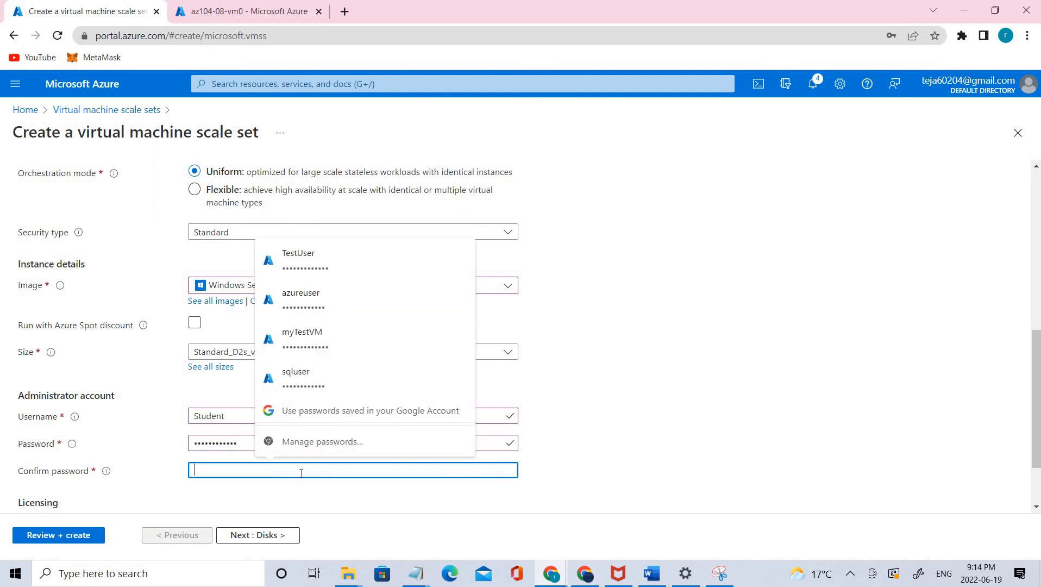
key("ctrl+v")
- Leave the licensing and disk options at their defaults and continue to the scale set's networking settings
scroll(653, 393, "down", 2)
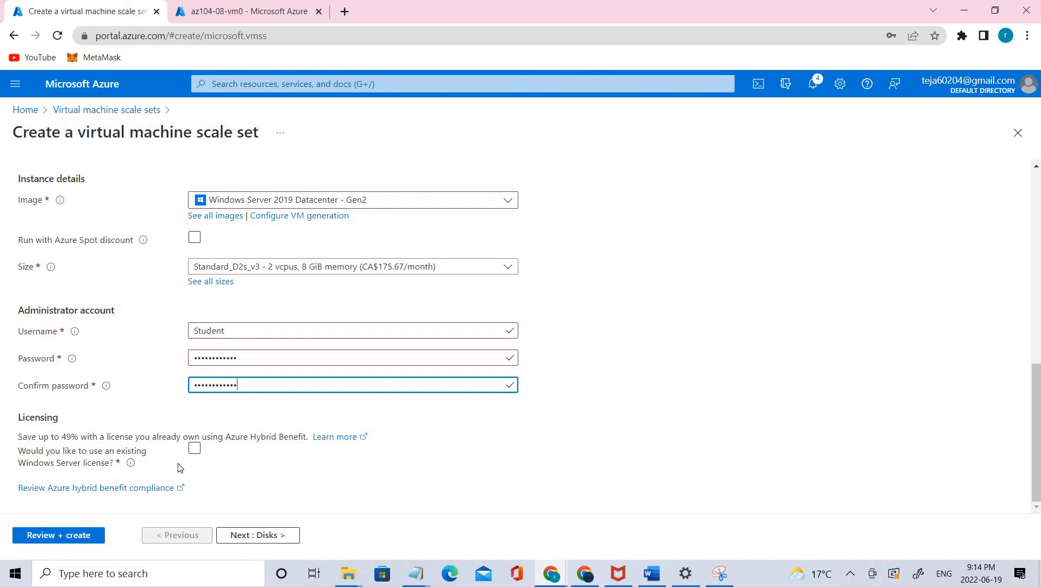
left_click(237, 542)
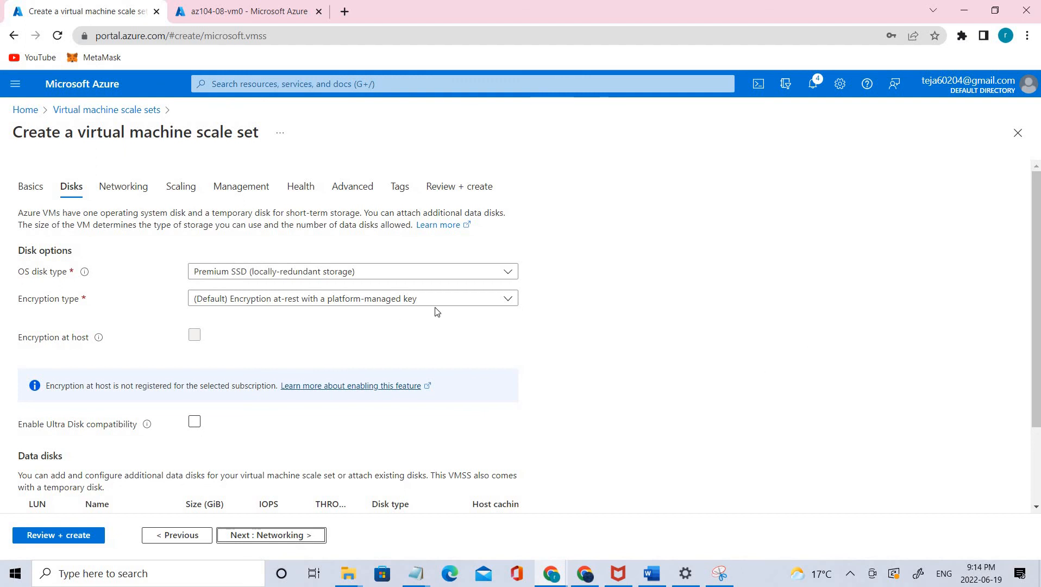
scroll(659, 330, "down", 1)
scroll(659, 330, "down", 1)
scroll(331, 530, "down", 2)
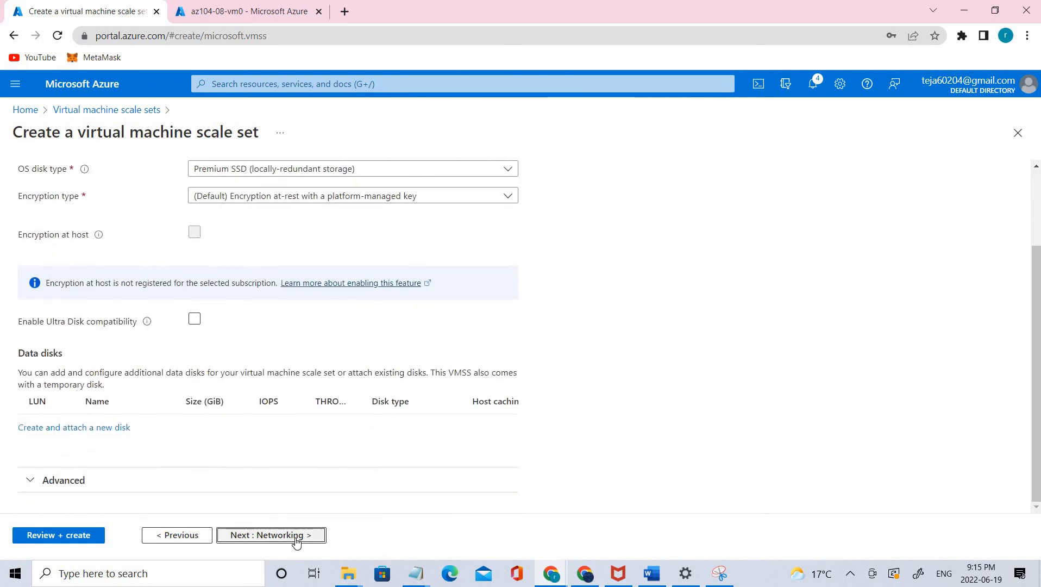
left_click(297, 538)
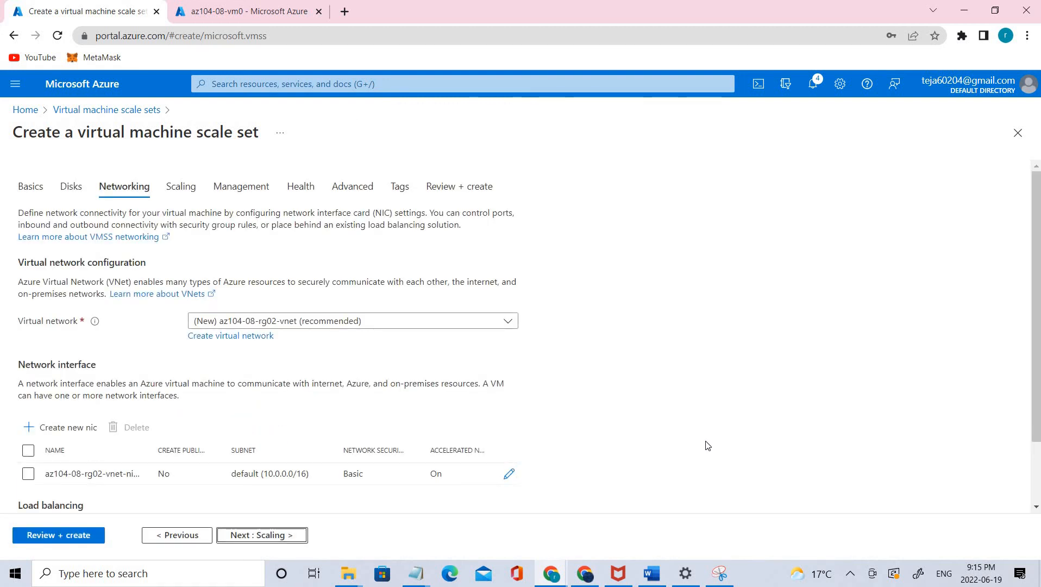
scroll(640, 368, "down", 2)
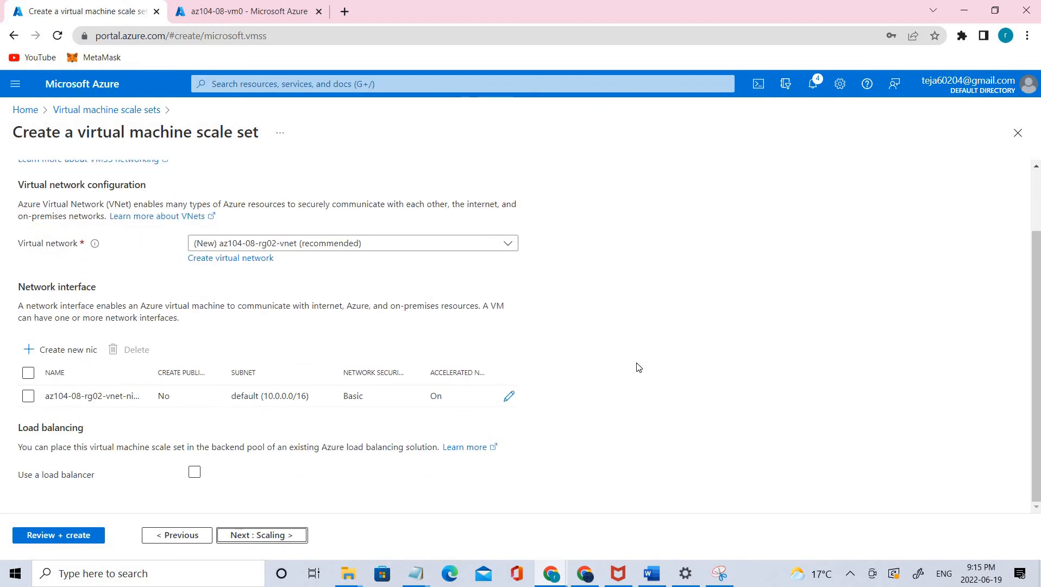
- Start a new virtual network named az104-08-rg02-vnet for the scale set and set its address range to 10.82.0.0/20
scroll(223, 337, "up", 2)
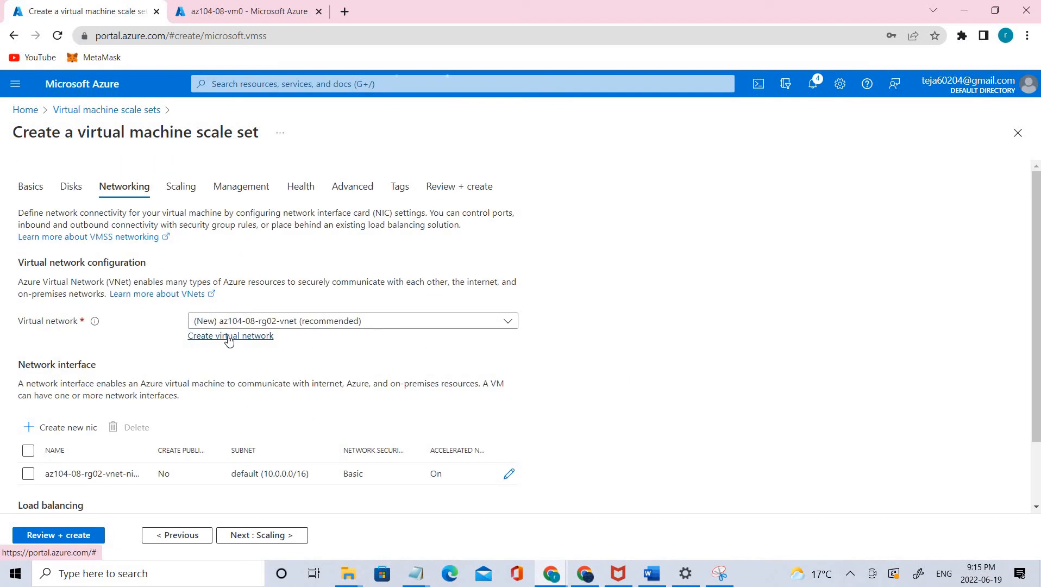
left_click(228, 337)
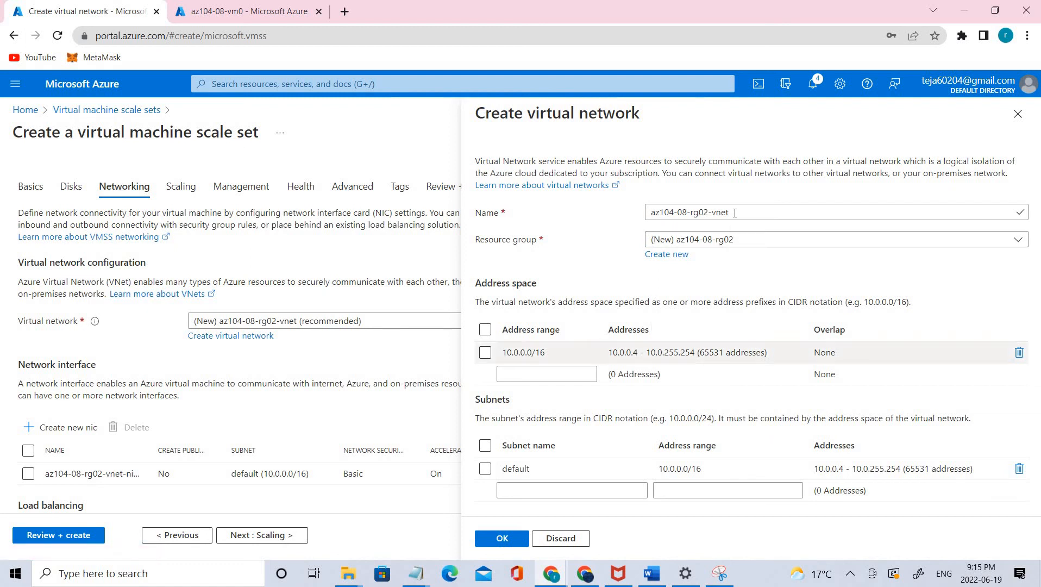
left_click(765, 211)
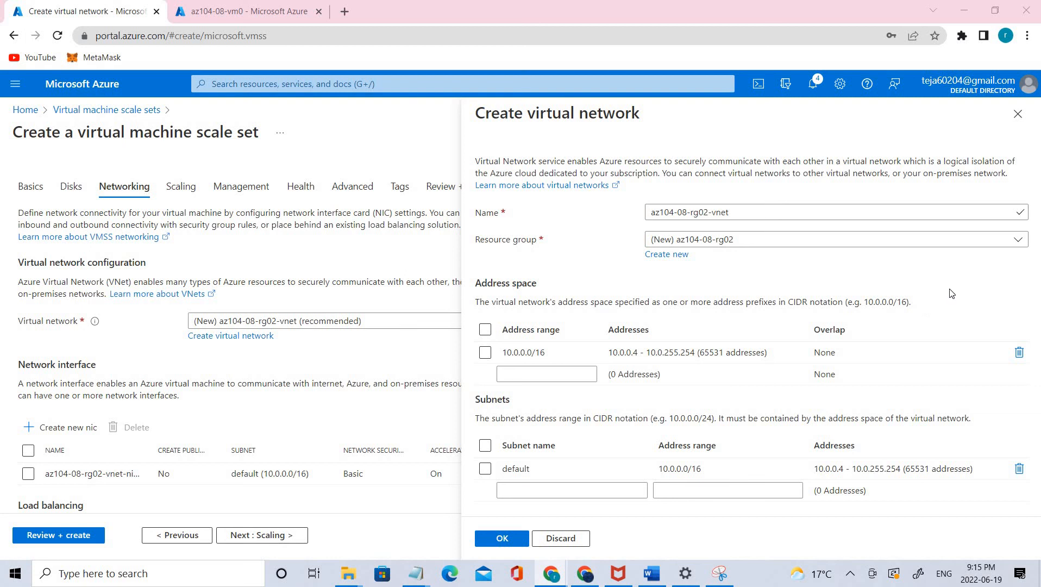
left_click(771, 213)
left_click(549, 352)
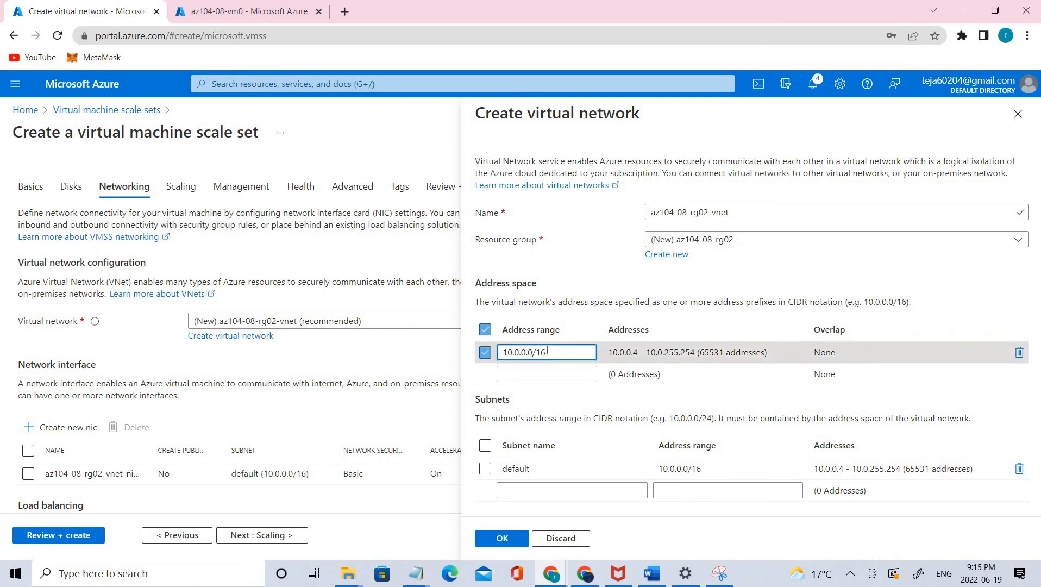
key("BackSpace")
key("BackSpace")
key("BackSpace")
key("BackSpace")
key("BackSpace")
key("BackSpace")
key("BackSpace")
key("BackSpace")
key("BackSpace")
key("BackSpace")
key("BackSpace")
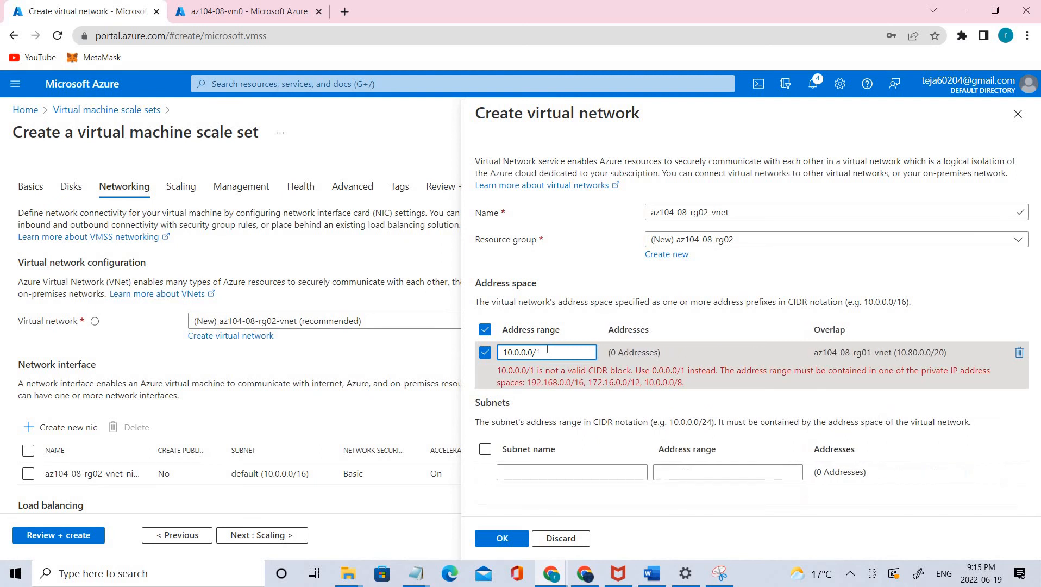
type("10.82.0.0/20")
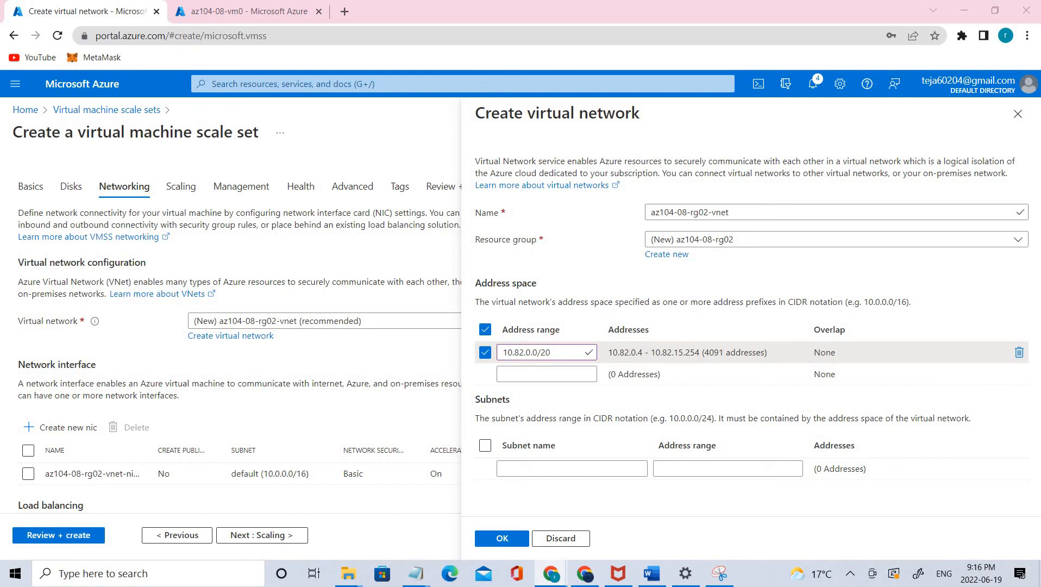
- Add a subnet named subnet0 with address range 10.82.0.0/24 and confirm the new virtual network
left_click(531, 374)
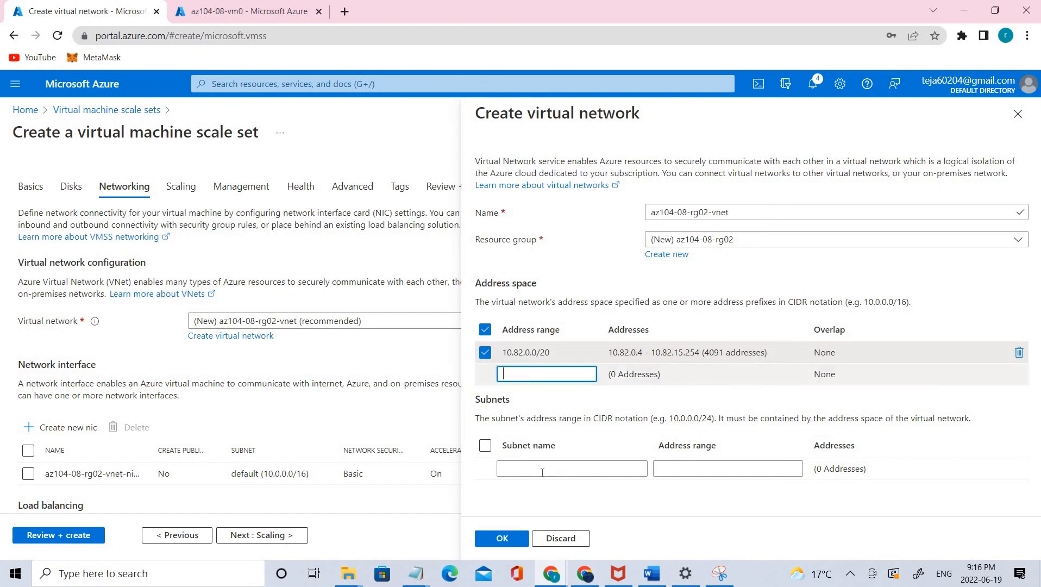
left_click(542, 468)
type("subnet0")
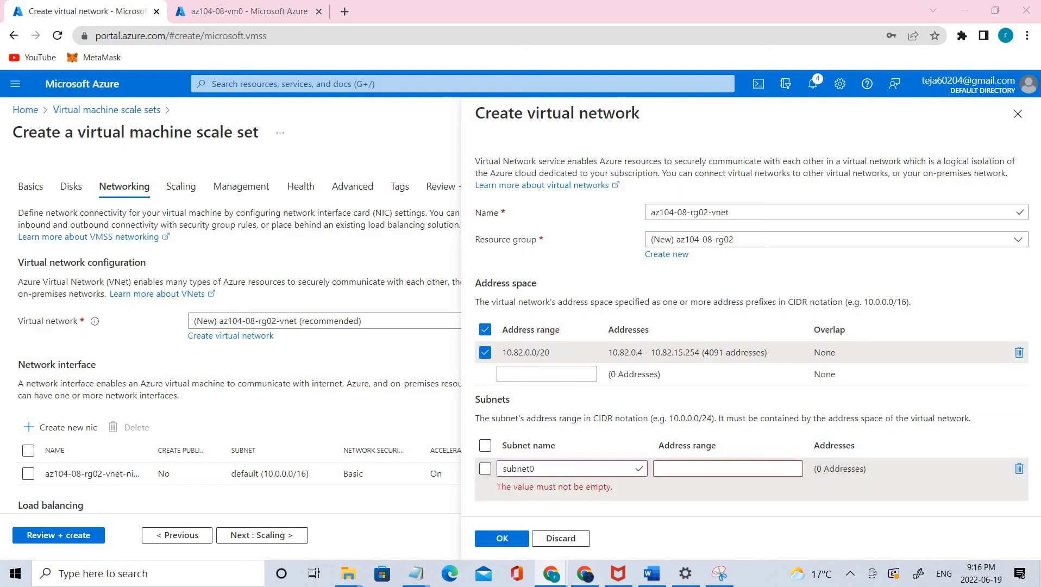
left_click(691, 465)
type("10.82.0.0/24")
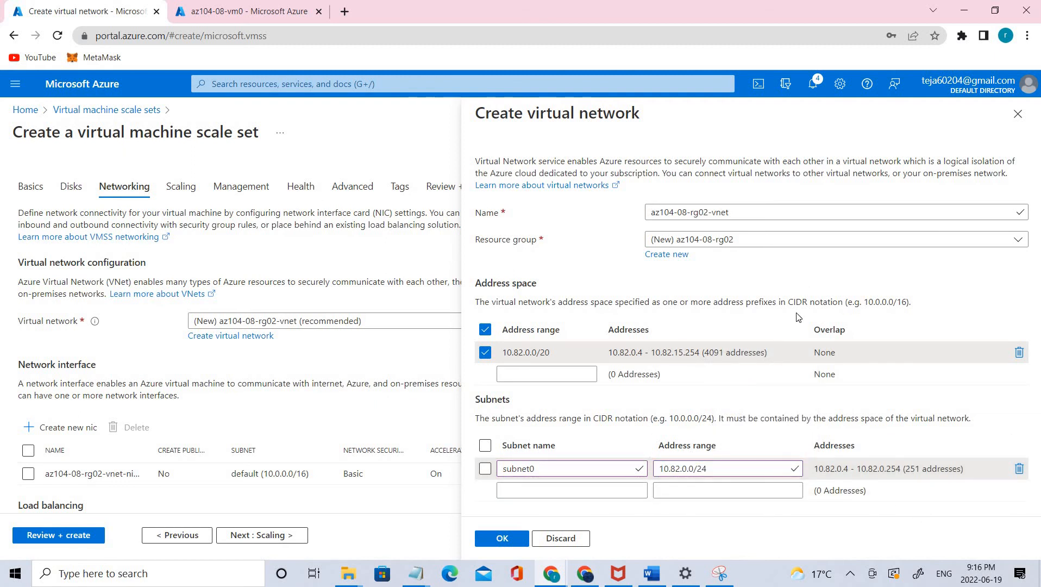
left_click(510, 539)
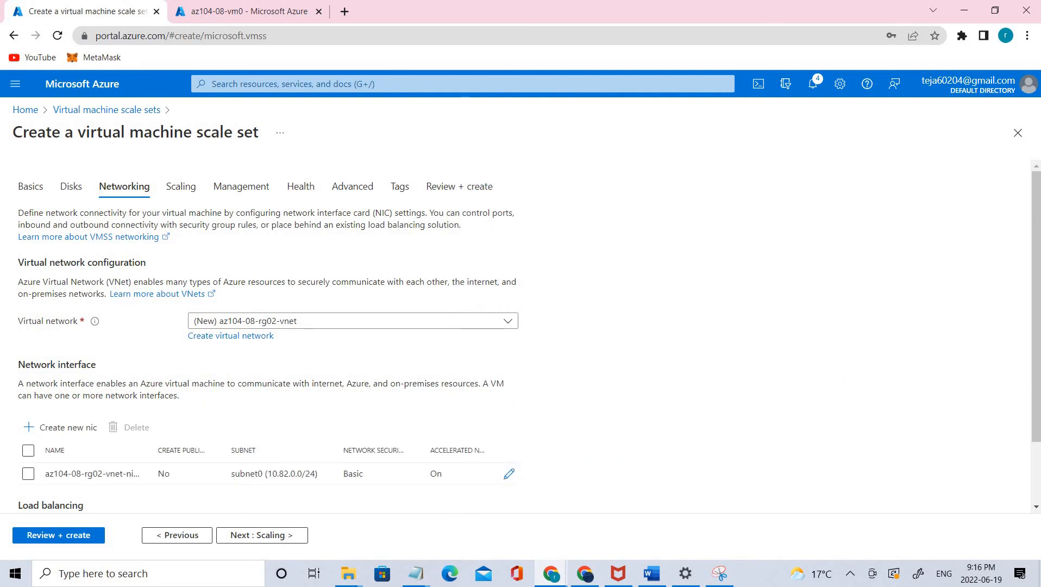
- Switch the network interface's security group to Advanced and start a new network security group named az10408vmss0-nsg
scroll(488, 407, "down", 2)
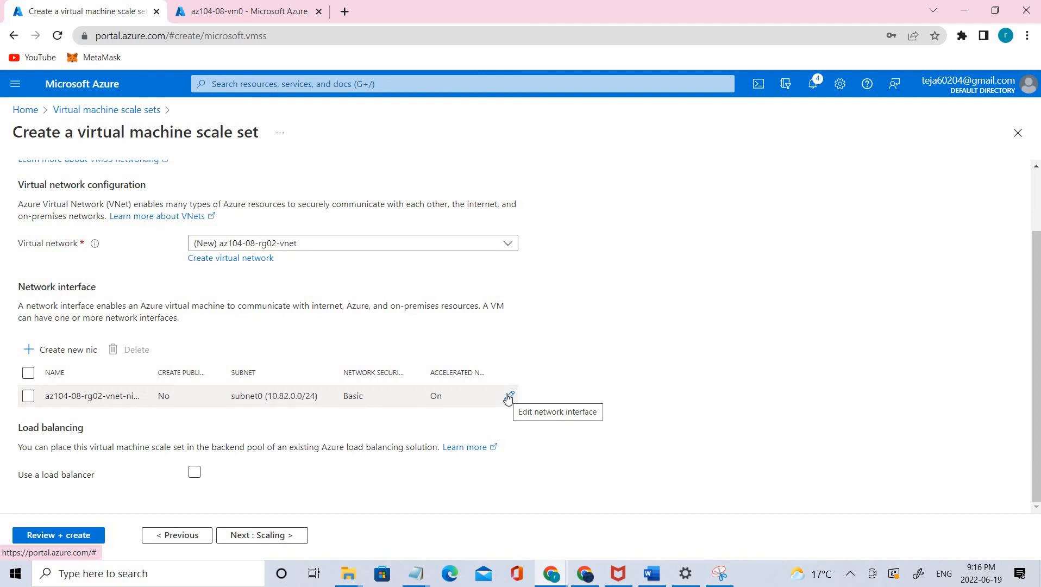
left_click(509, 397)
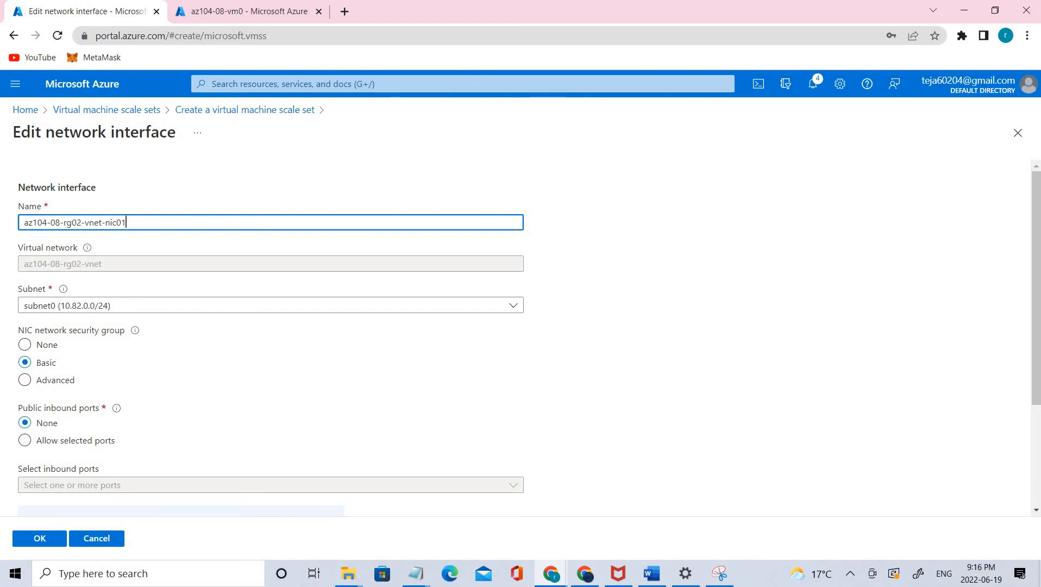
scroll(76, 298, "down", 2)
left_click(75, 296)
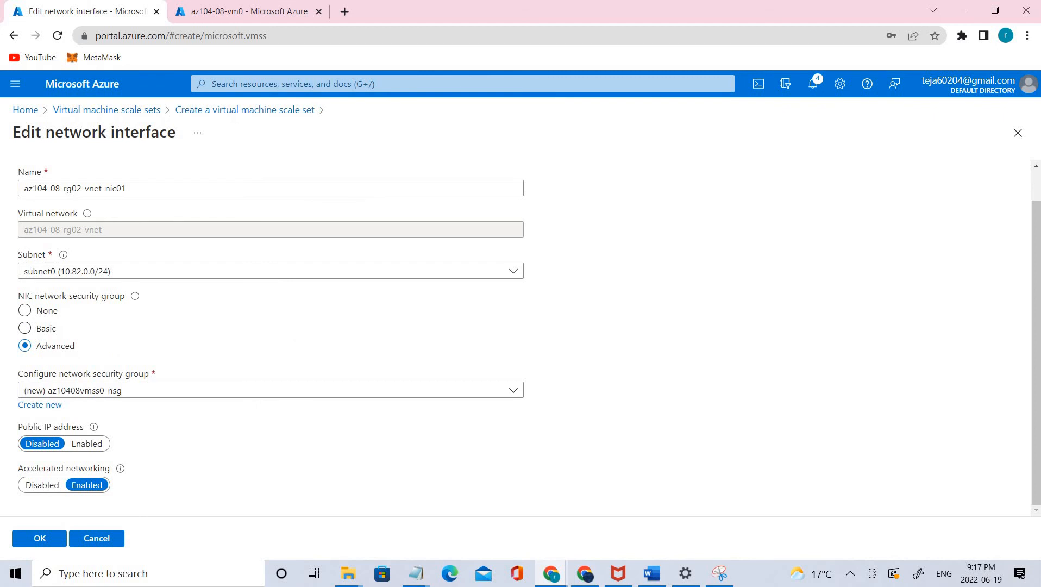
left_click(36, 413)
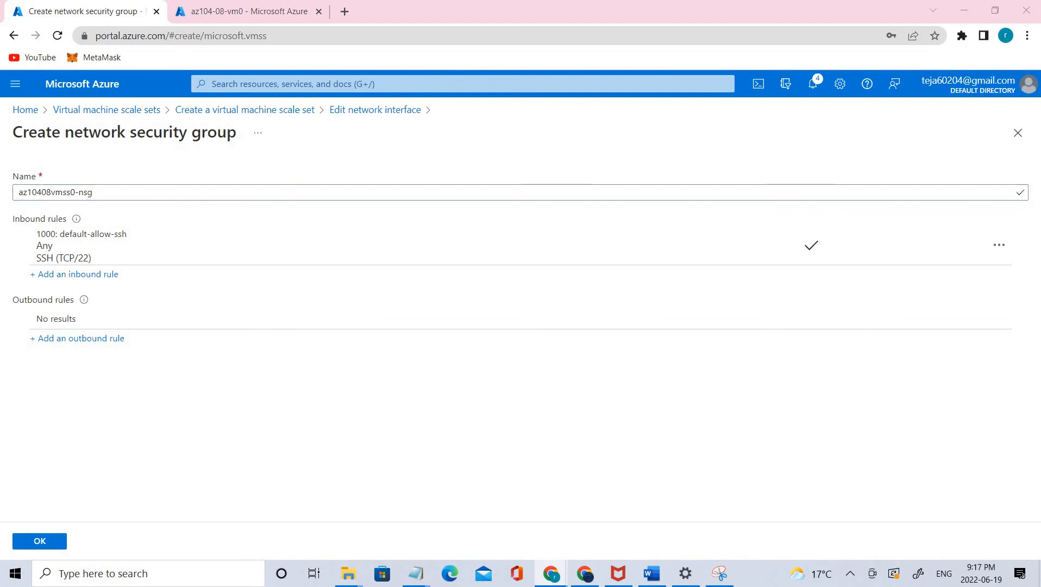
left_click(72, 199)
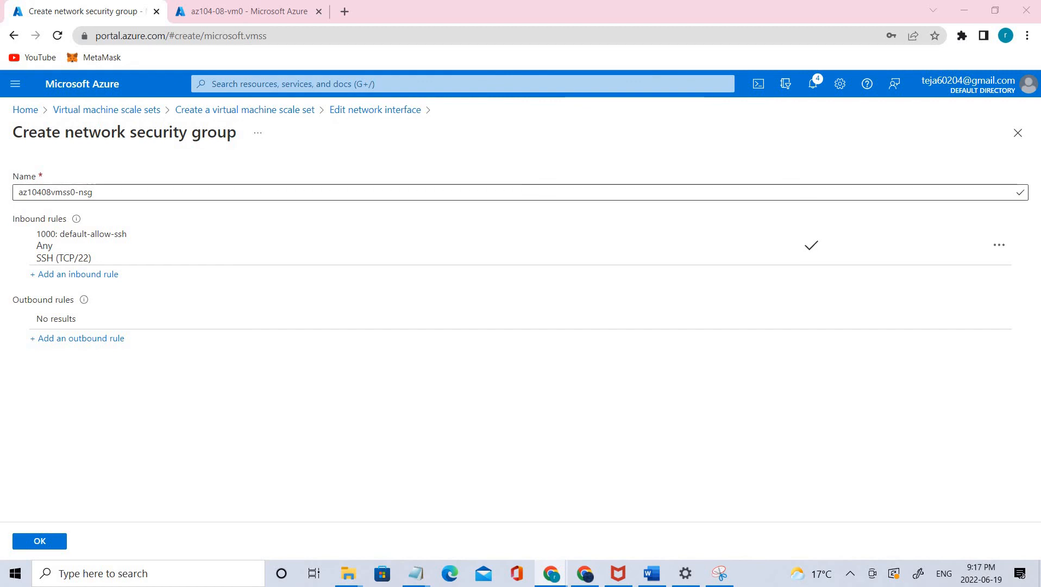
key("ctrl+a")
type("az10408vmss0-nsg")
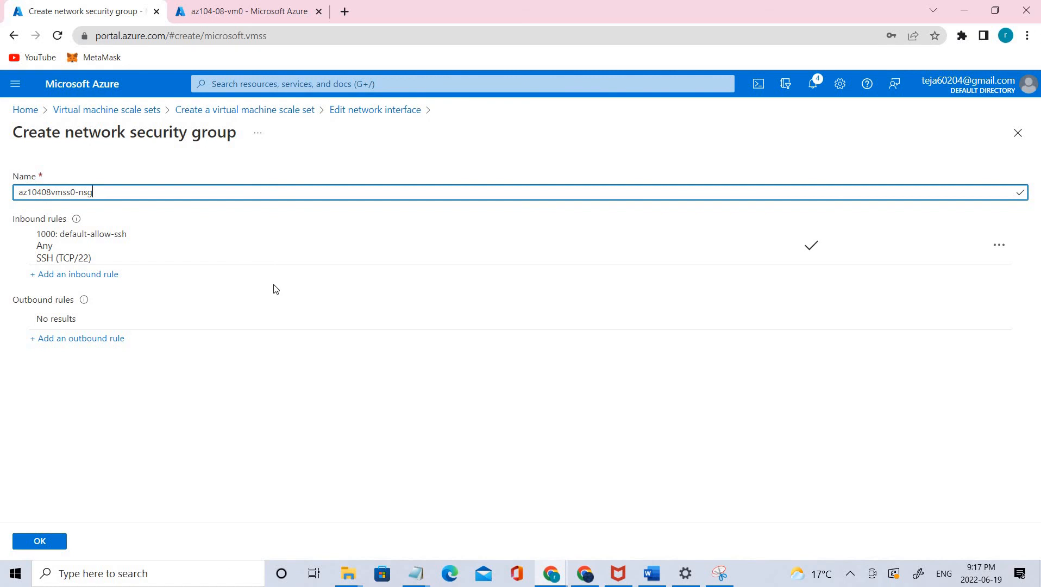
- Start an inbound security rule in the group with destination port 80 and protocol TCP
left_click(79, 279)
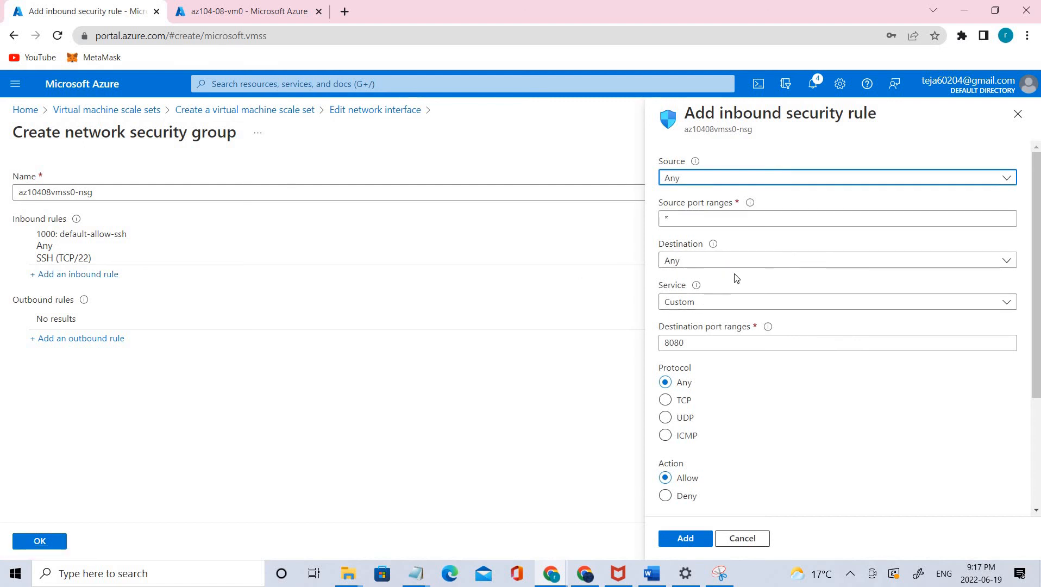
scroll(703, 274, "down", 1)
left_click(703, 274)
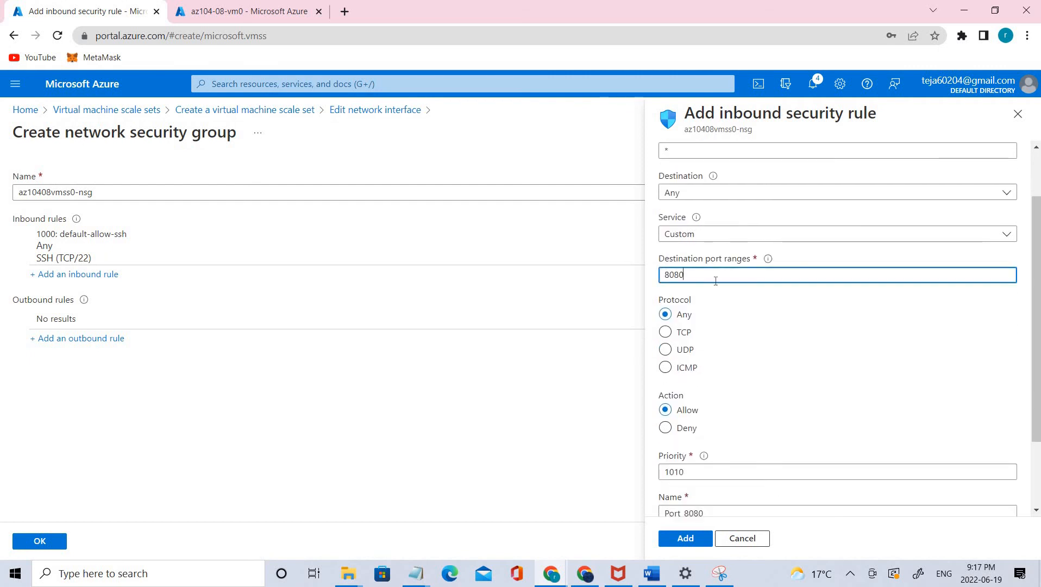
key("BackSpace")
key("BackSpace")
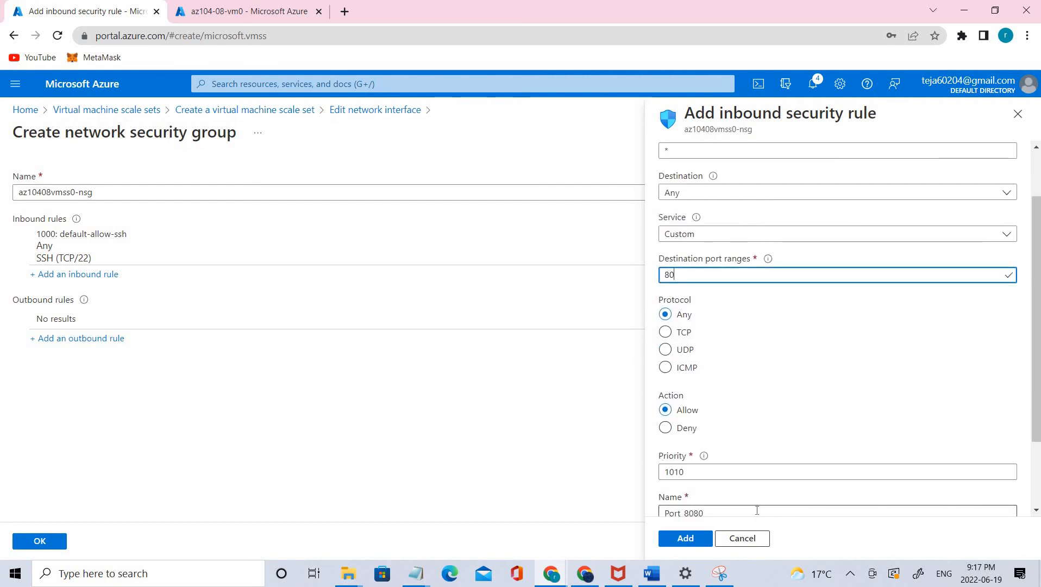
left_click(665, 332)
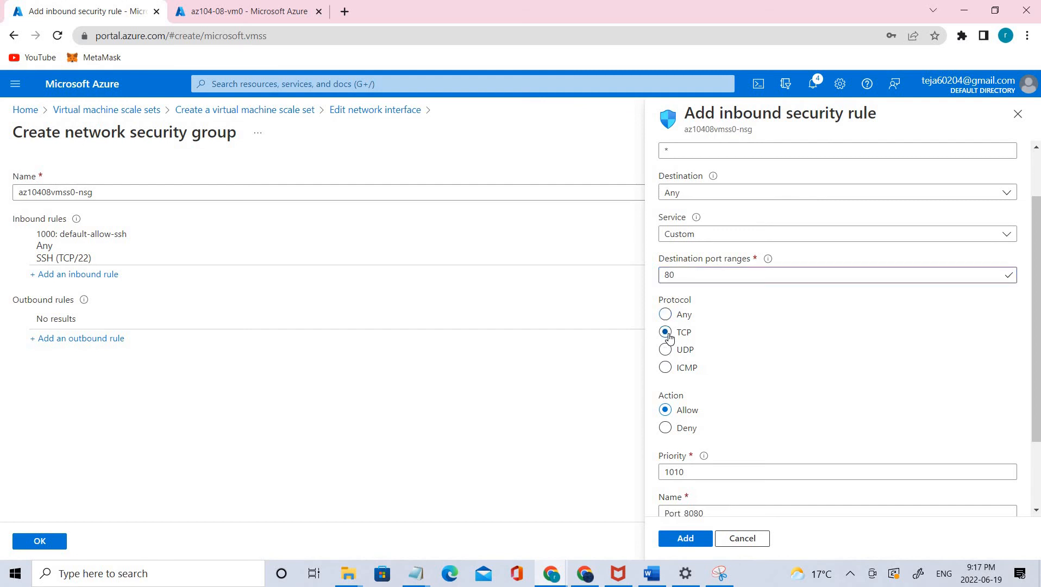
scroll(868, 377, "down", 1)
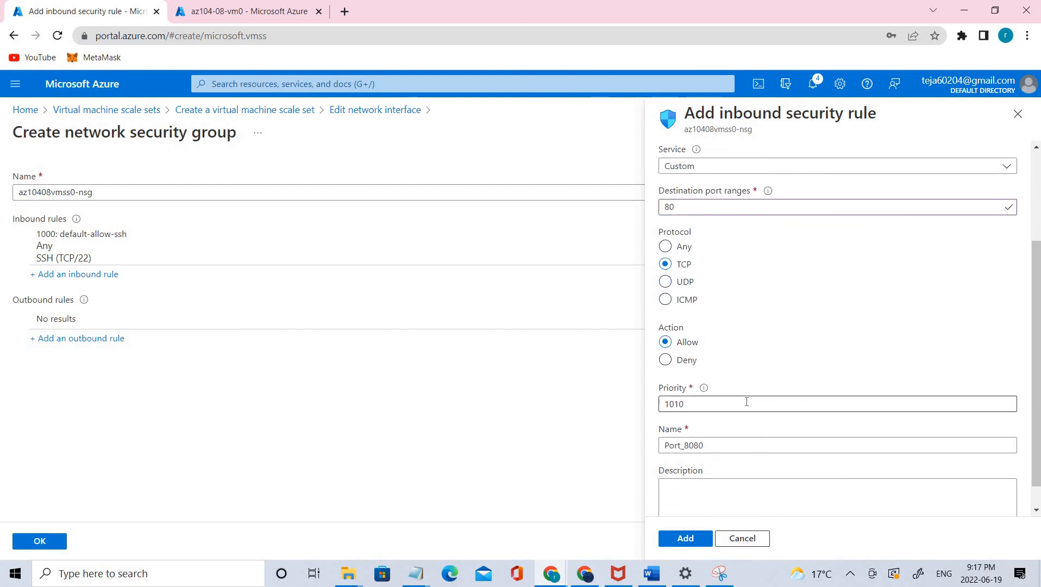
- Name the inbound rule custom-allow-http and add it to the network security group
scroll(749, 401, "down", 1)
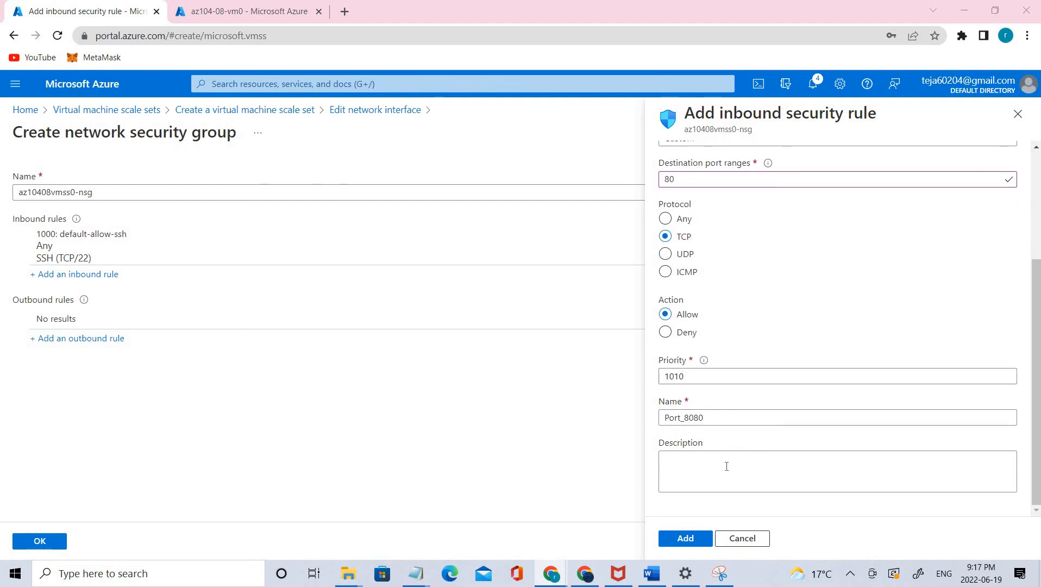
double_click(711, 419)
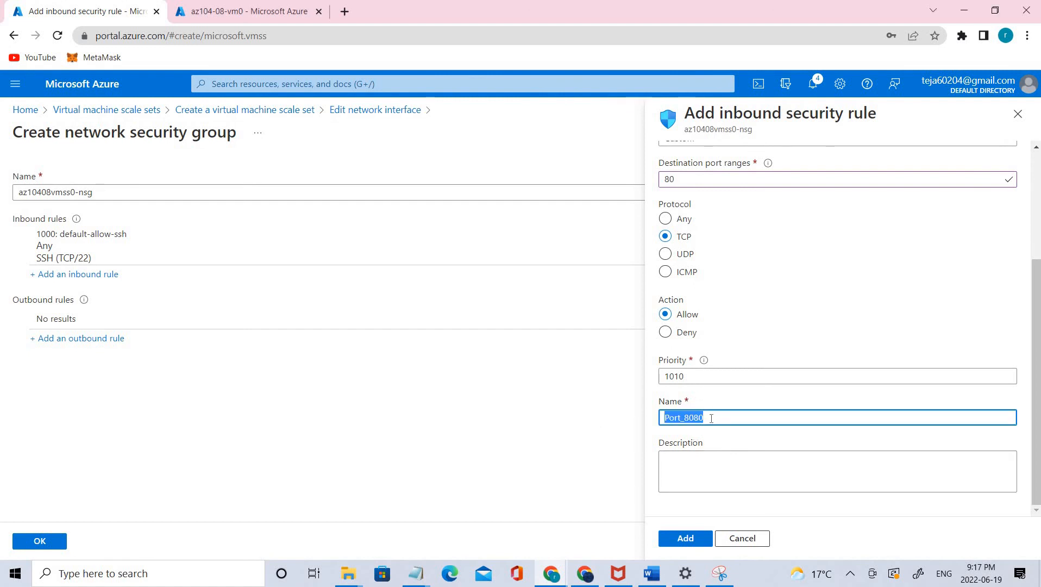
type("custom-allow-http")
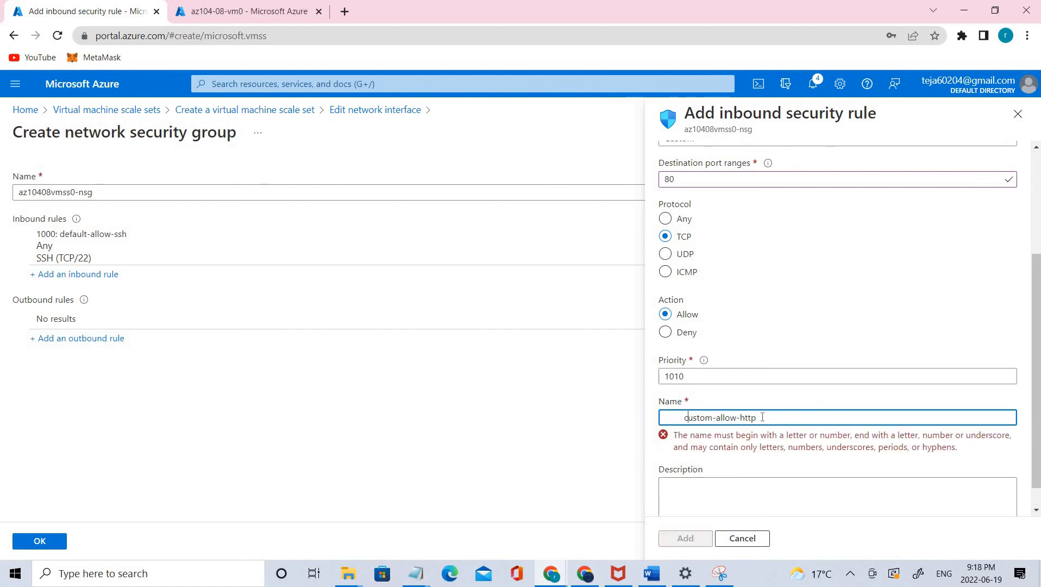
key("Home")
key("Delete")
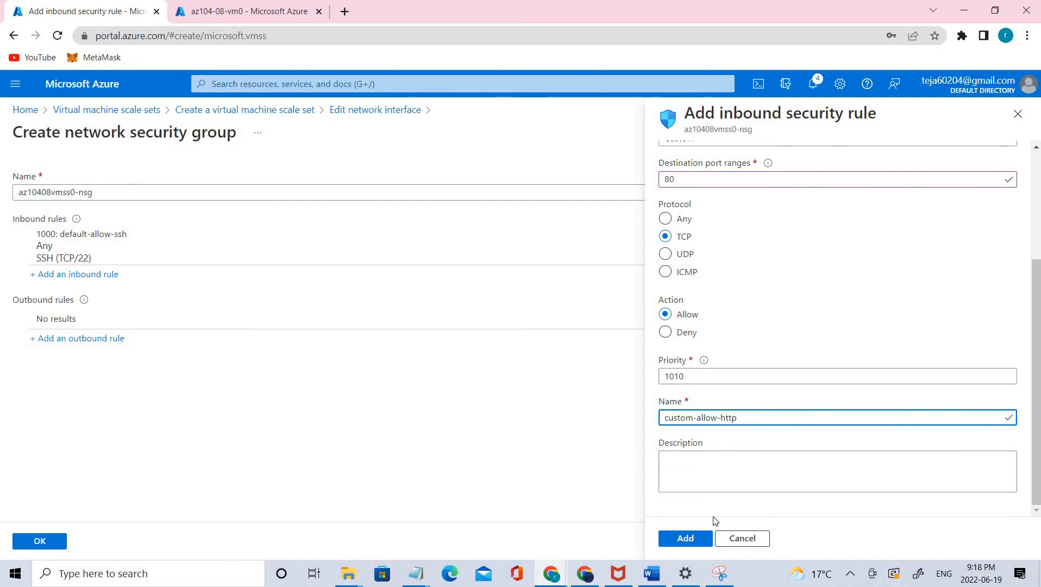
left_click(687, 539)
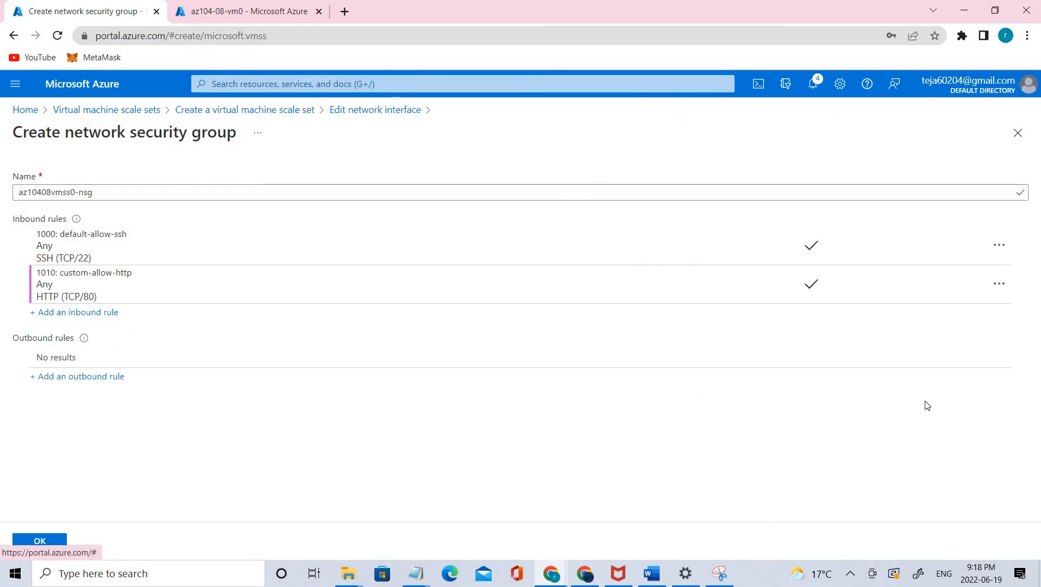
- Confirm the new network security group, then enable the network interface's public IP address and save the interface
left_click(37, 539)
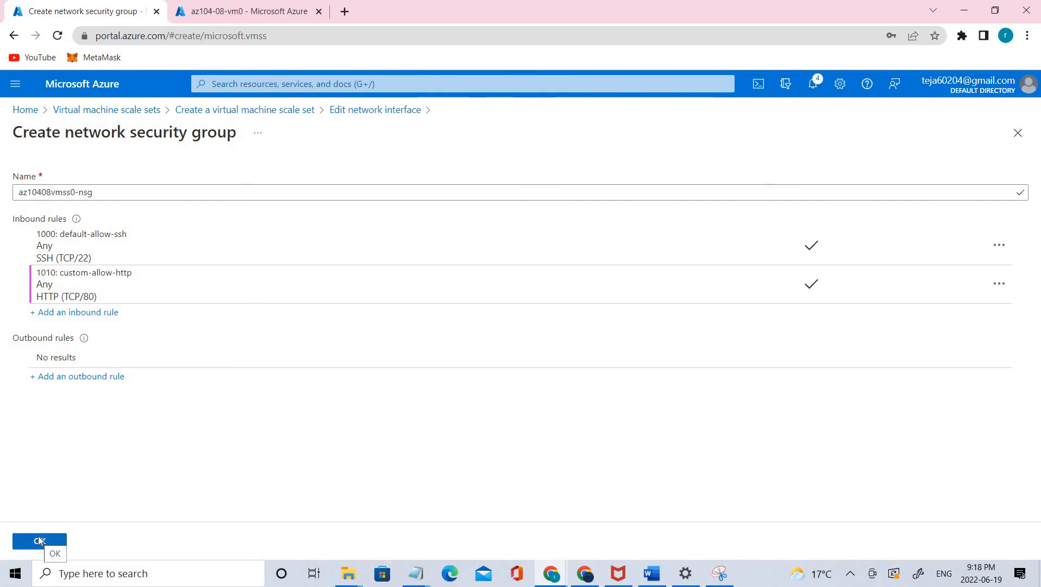
left_click(40, 541)
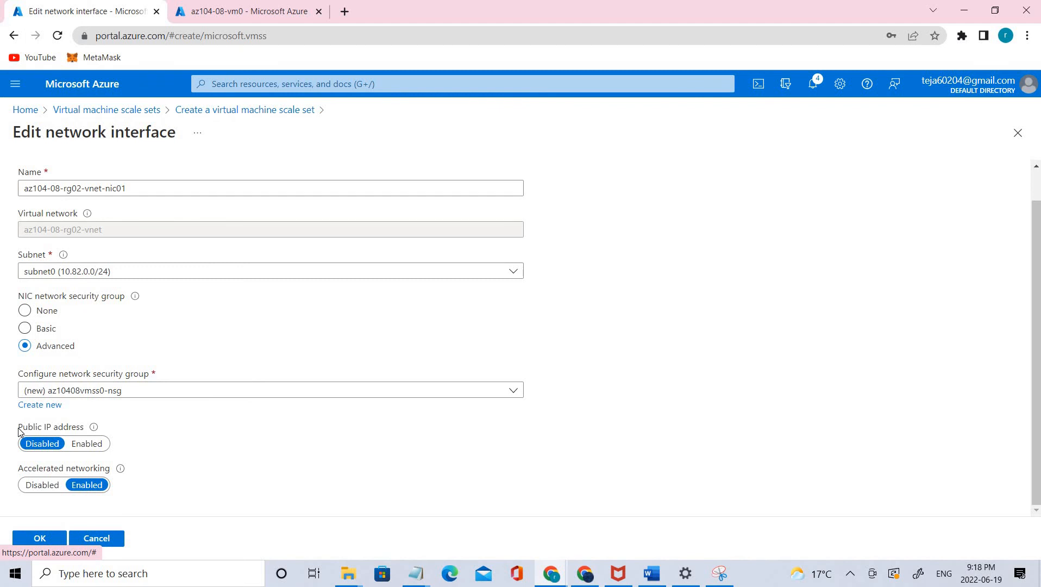
left_click(85, 444)
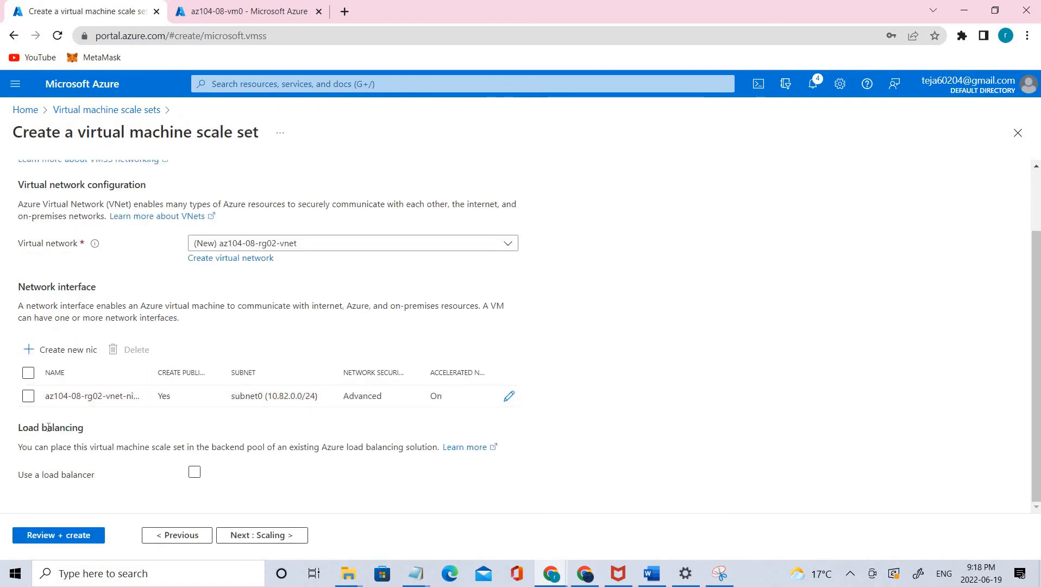
- Place the scale set behind an Azure load balancer with the default az10408vmss0-lb and bepool, and continue to the scaling settings
left_click_drag(24, 428, 91, 429)
left_click_drag(18, 475, 83, 477)
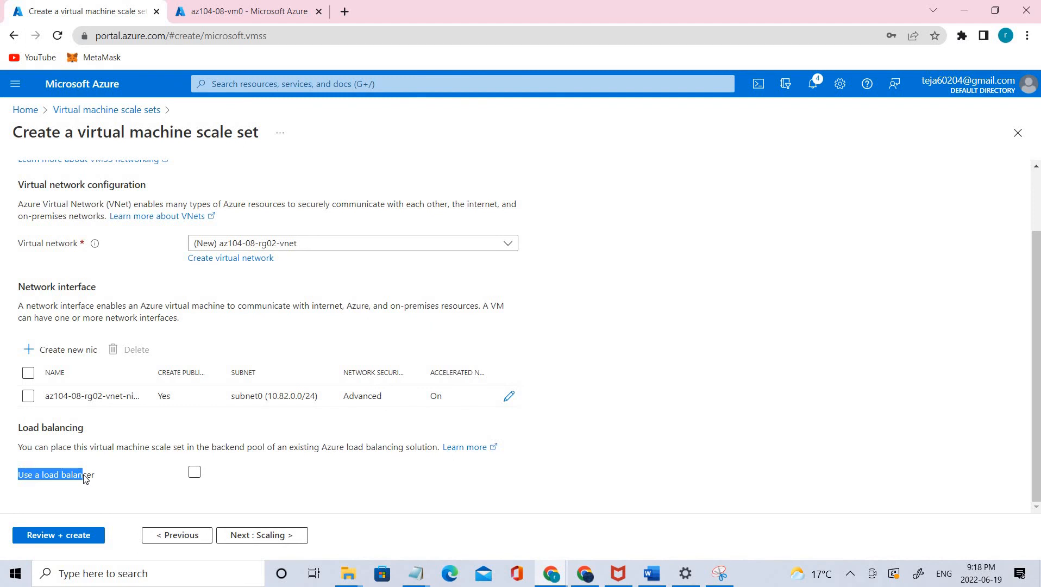
left_click(194, 472)
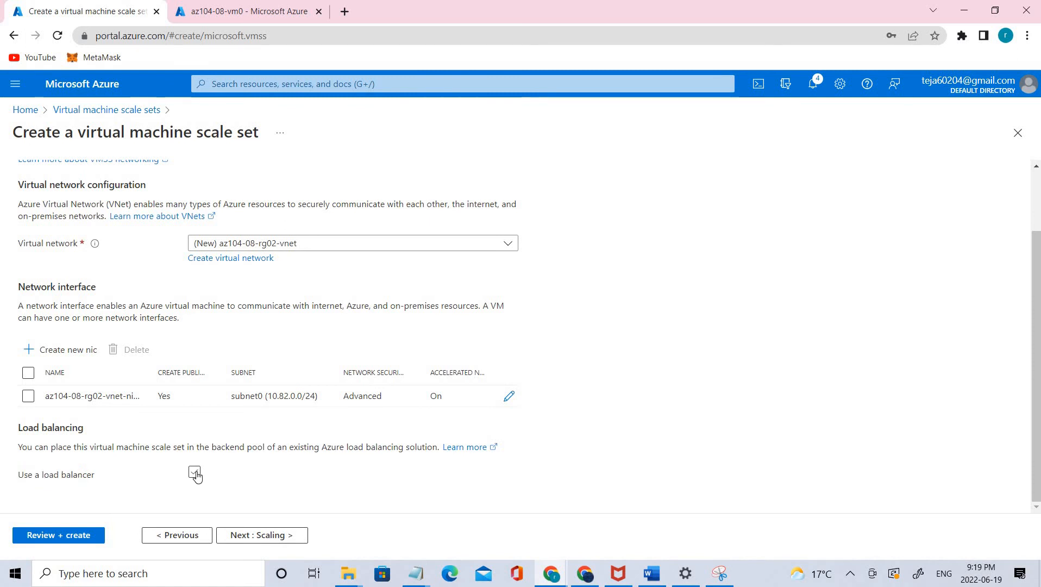
scroll(209, 478, "down", 3)
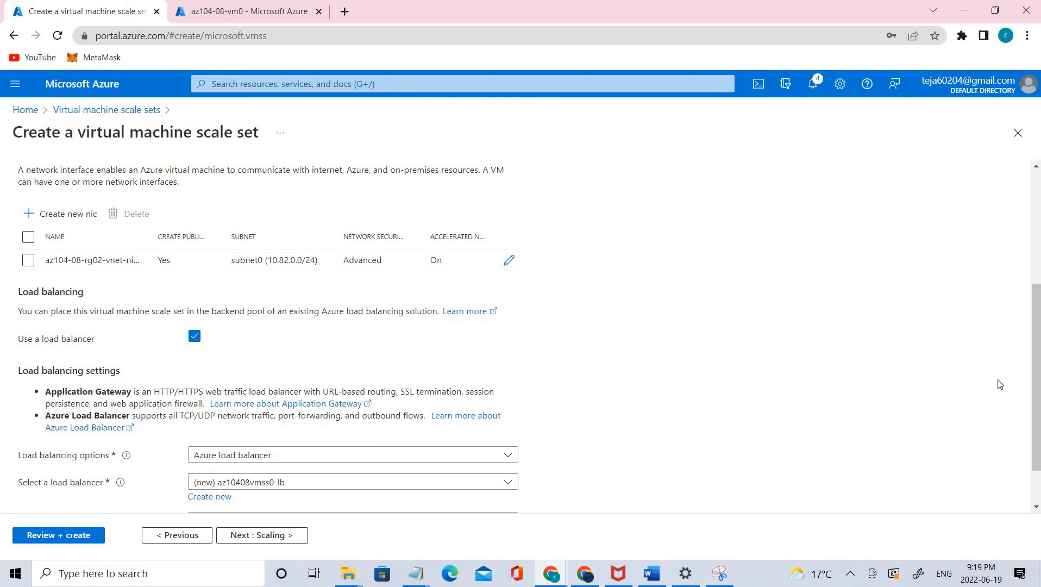
scroll(304, 391, "down", 1)
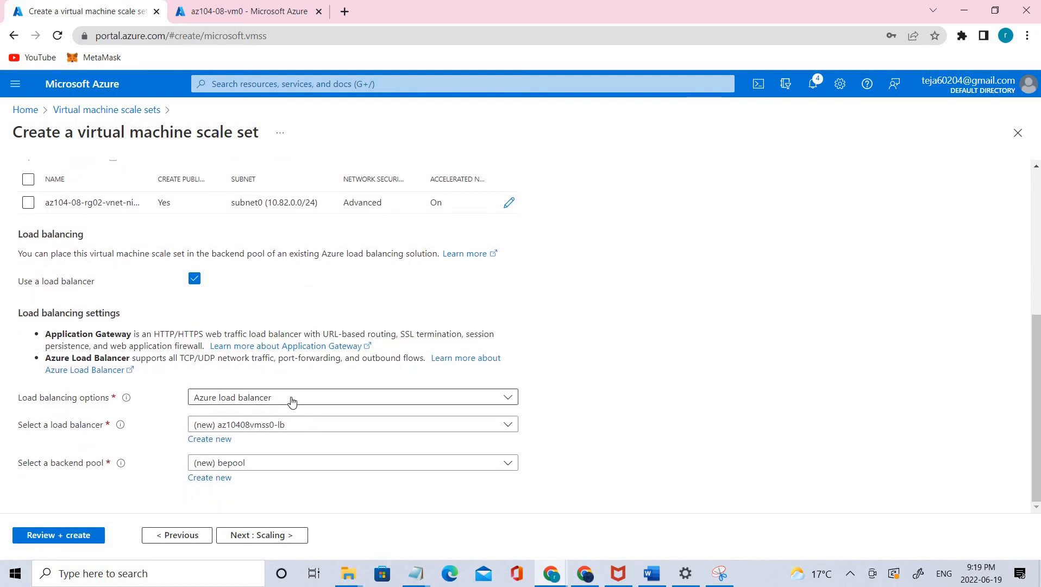
left_click(292, 401)
left_click(315, 432)
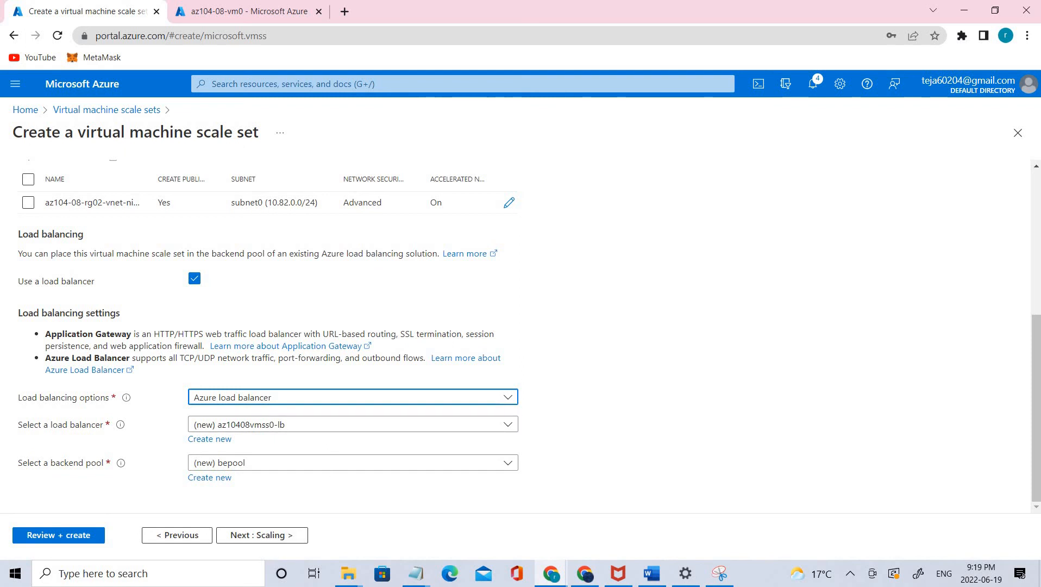
left_click(291, 539)
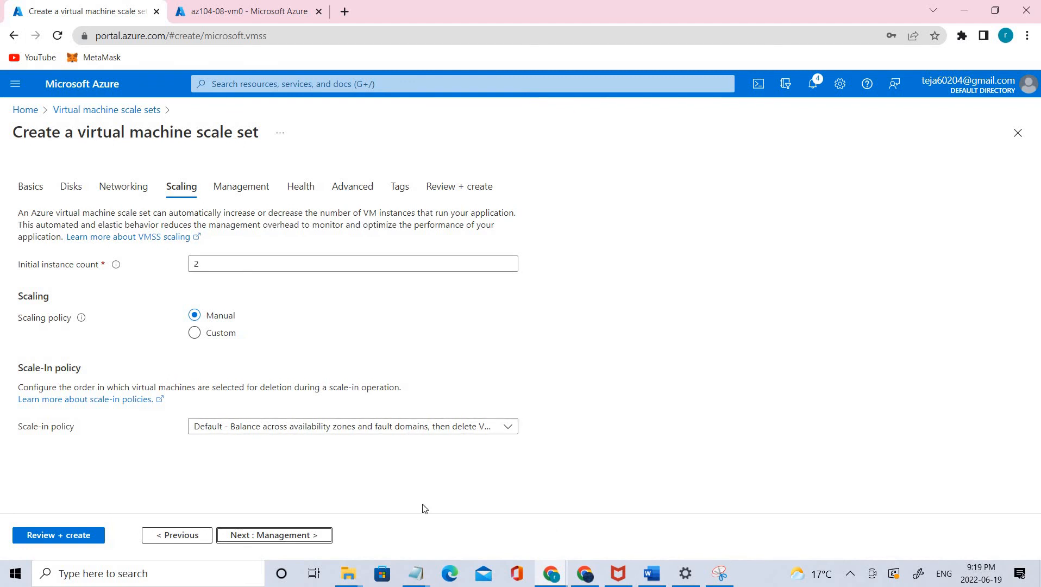
- Accept the default scaling settings and choose the Manual upgrade mode in the scale set's management settings
left_click(250, 534)
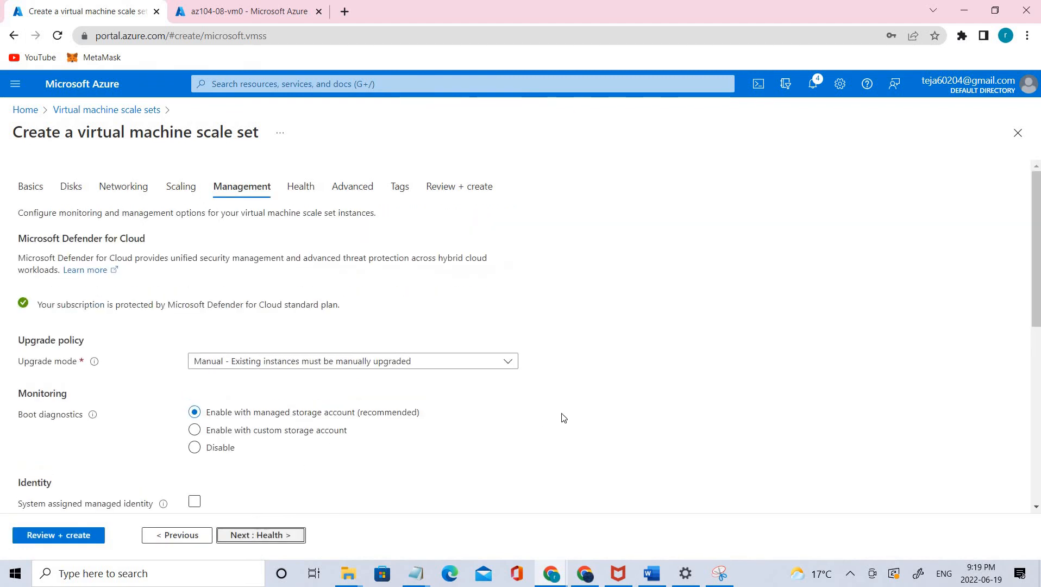
scroll(563, 427, "down", 1)
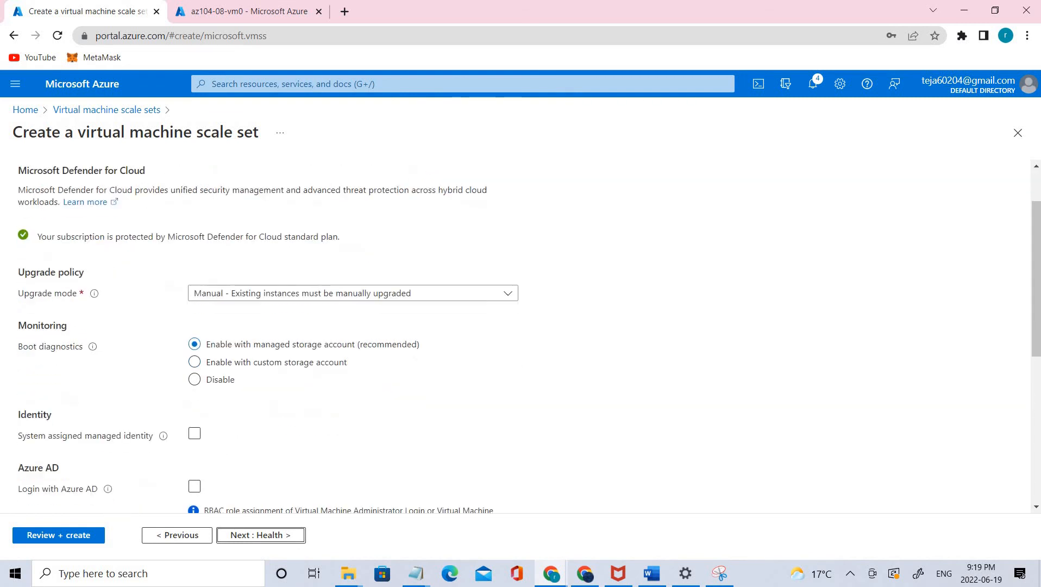
scroll(501, 312, "up", 1)
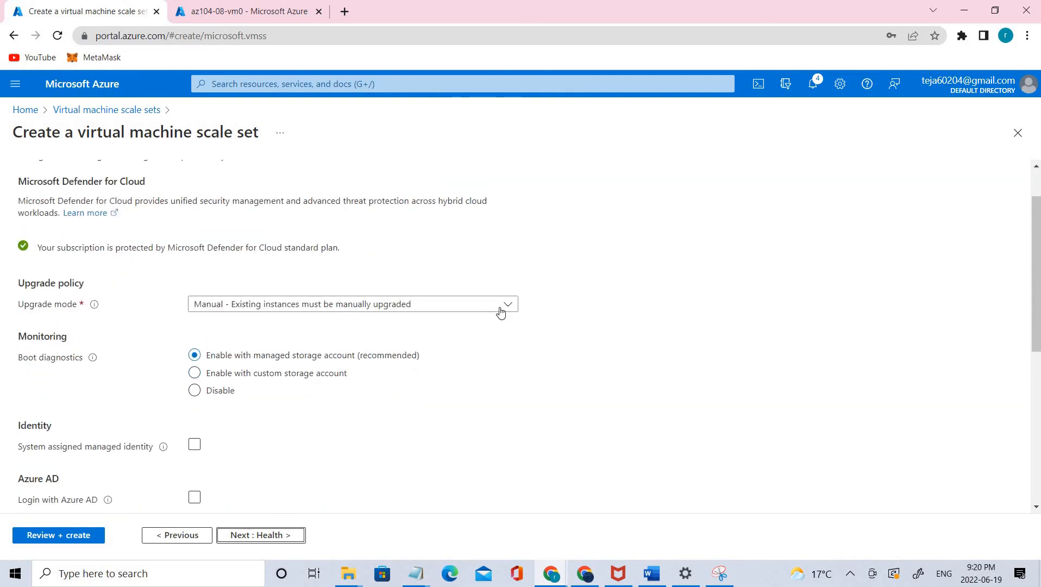
left_click(500, 310)
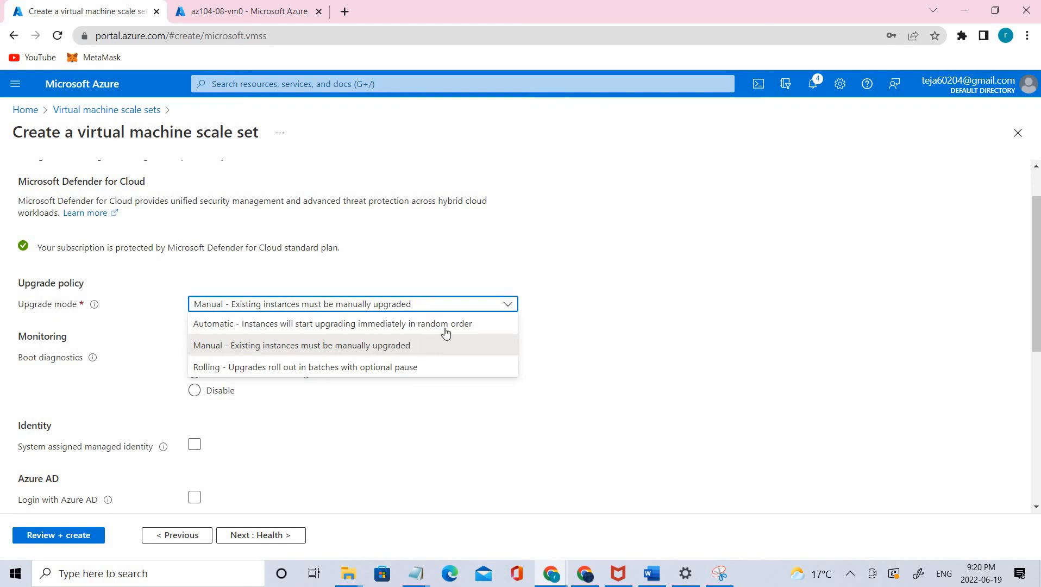
left_click(308, 349)
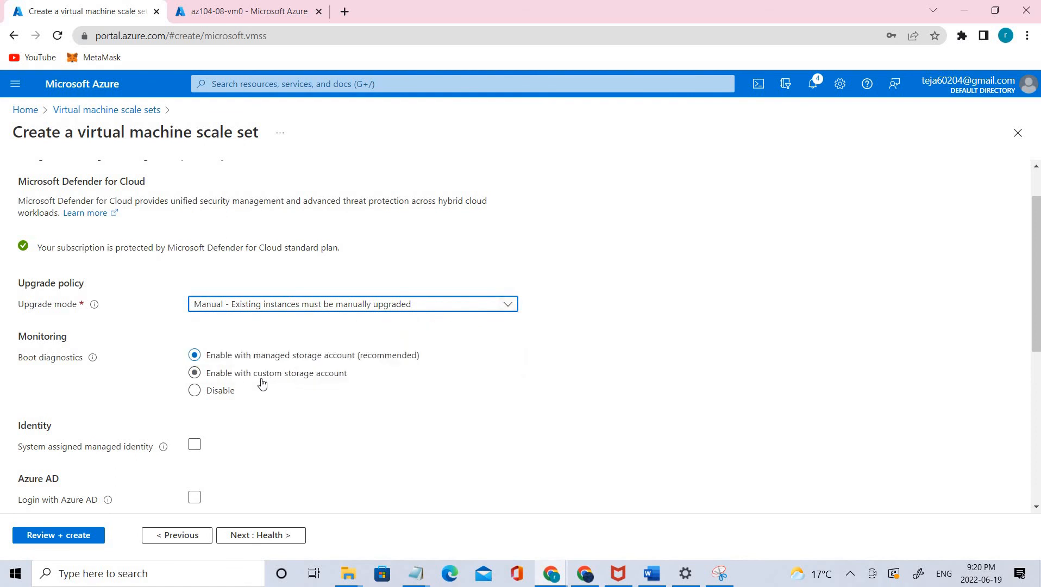
- Enable boot diagnostics with a custom storage account and review the upgrade mode options without changing the selection
left_click(262, 384)
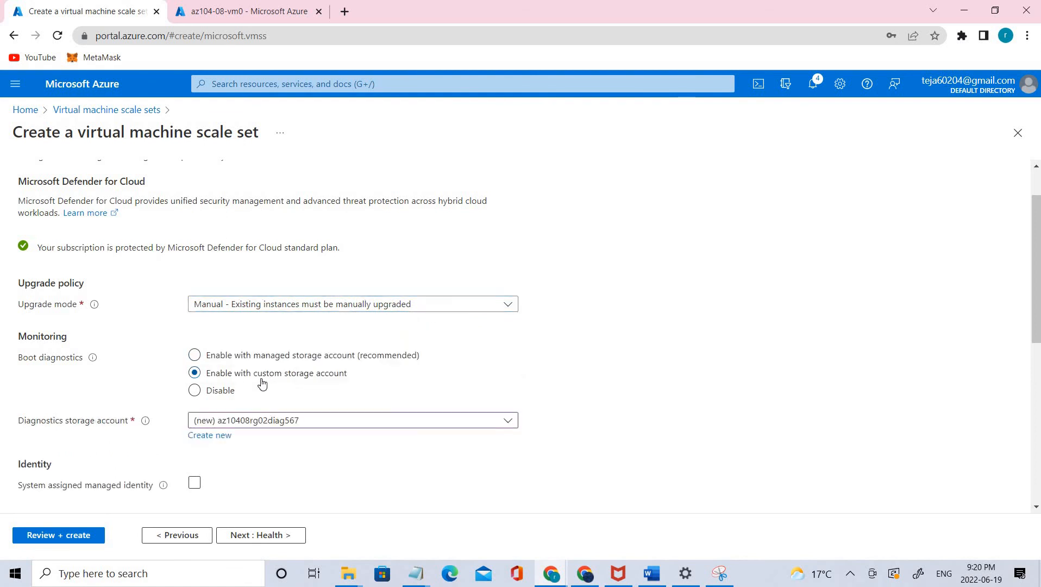
scroll(369, 387, "down", 1)
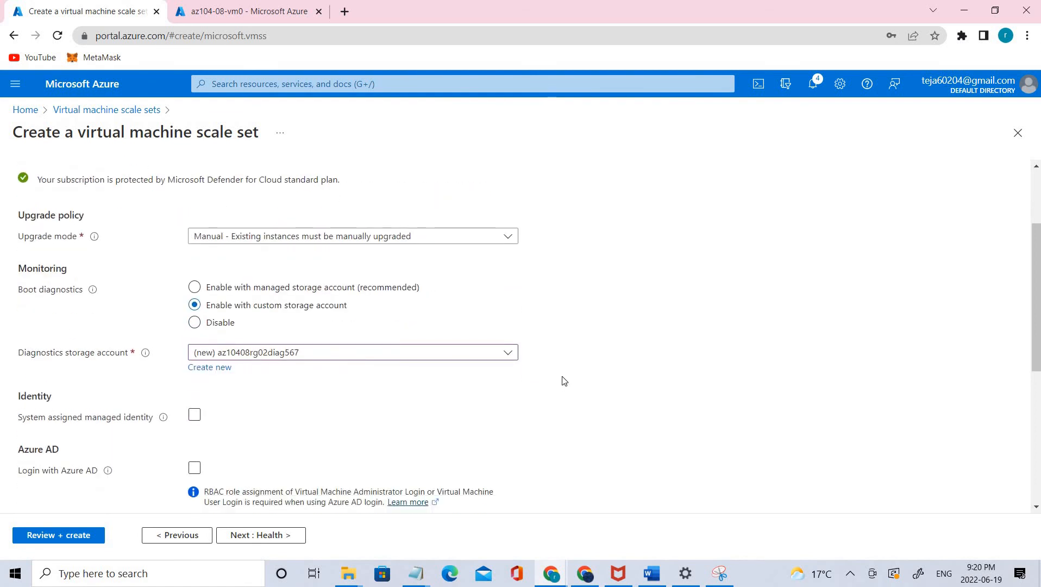
left_click(444, 237)
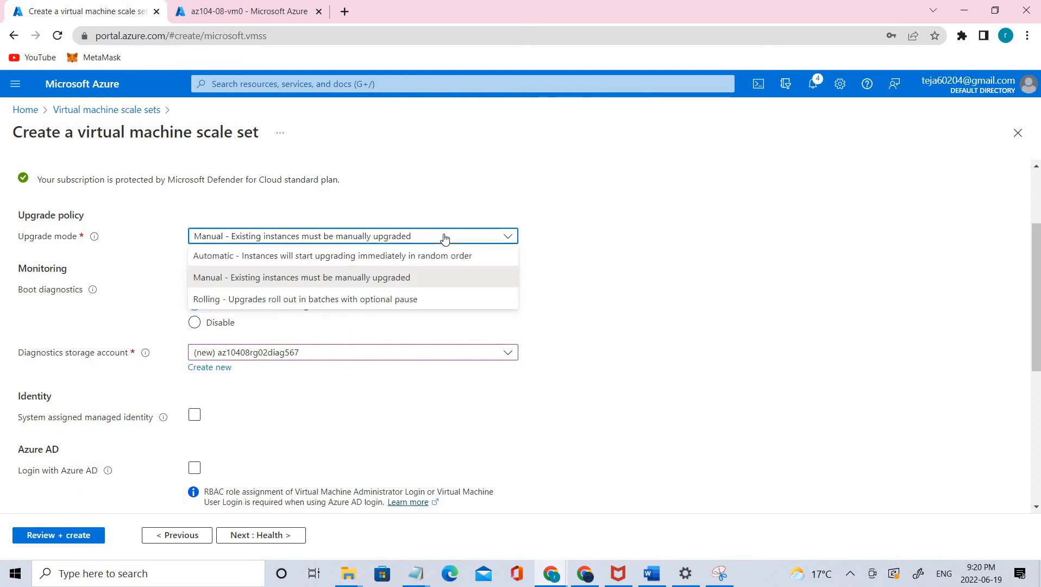
left_click(742, 292)
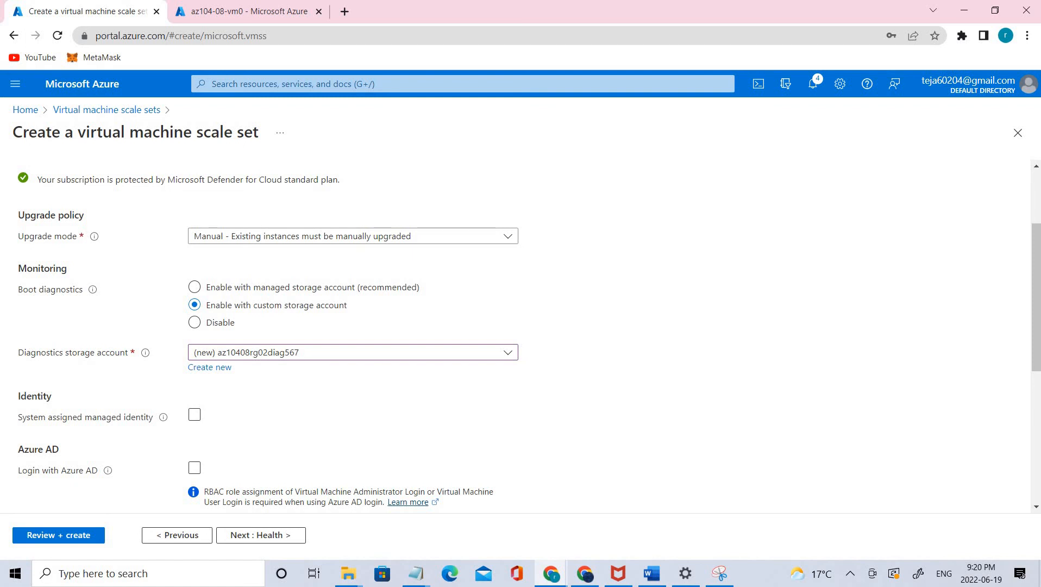
- Skip application health monitoring and set the spreading algorithm to Fixed spreading in the advanced settings
left_click(266, 536)
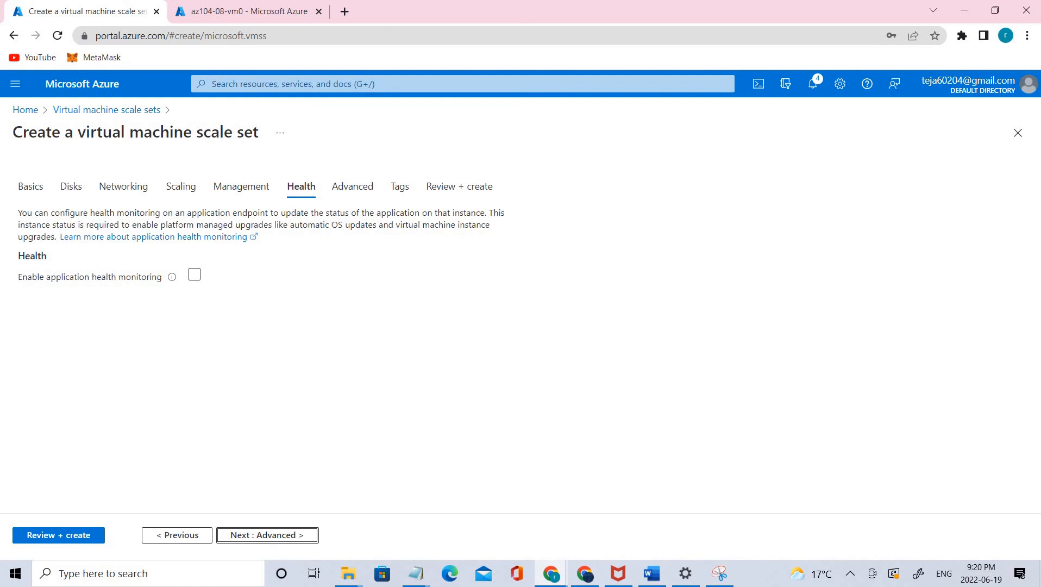
left_click(271, 538)
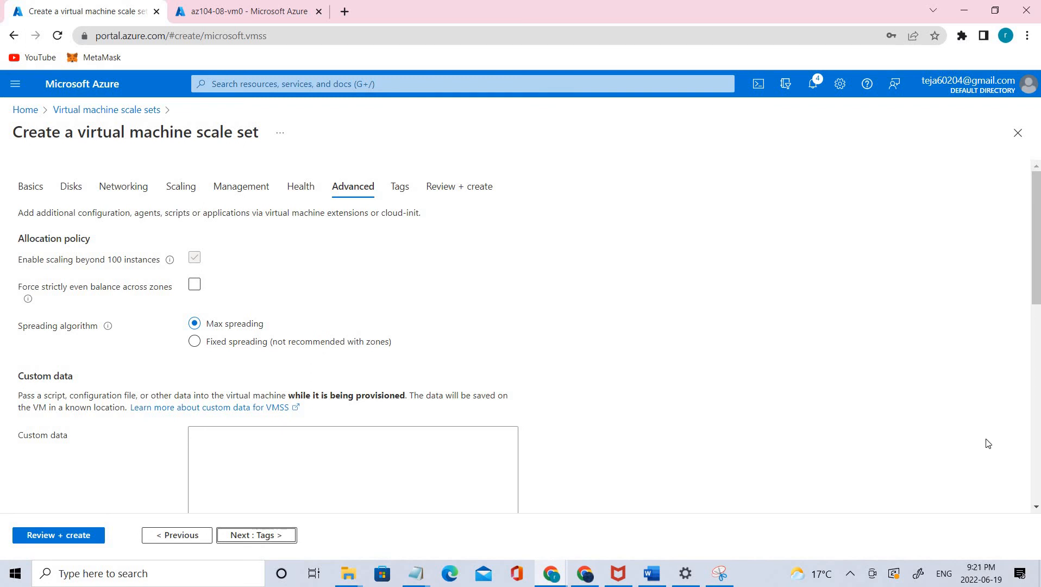
left_click_drag(18, 329, 86, 329)
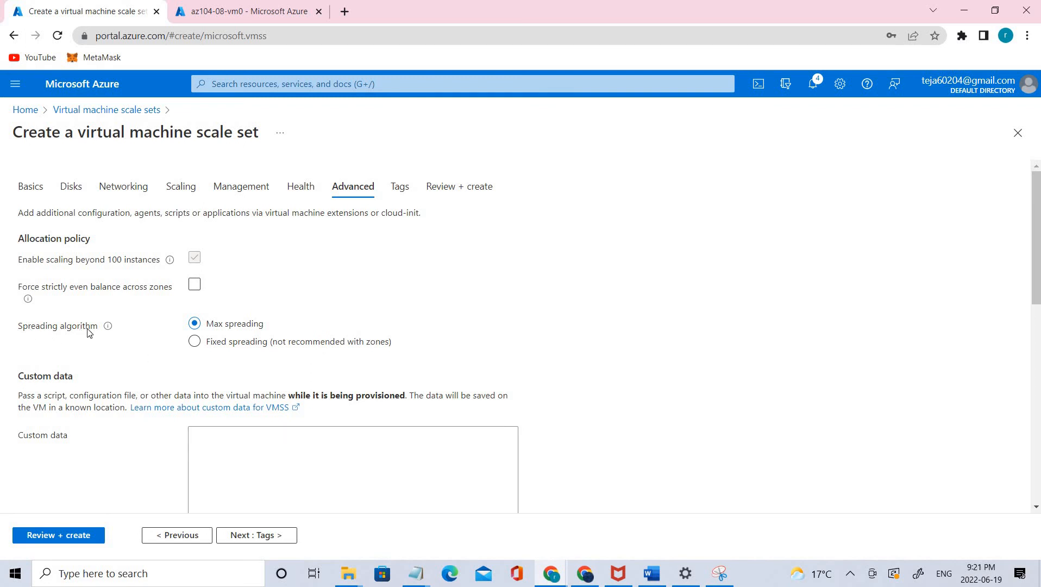
left_click(252, 349)
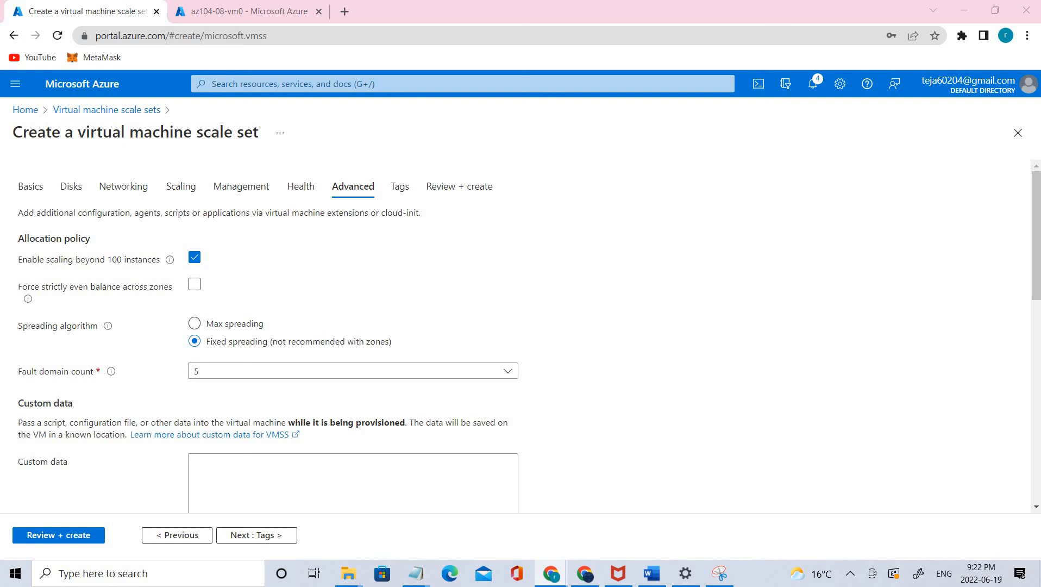
- Look through the remaining advanced settings, validate the scale set configuration and create the scale set
scroll(885, 182, "down", 3)
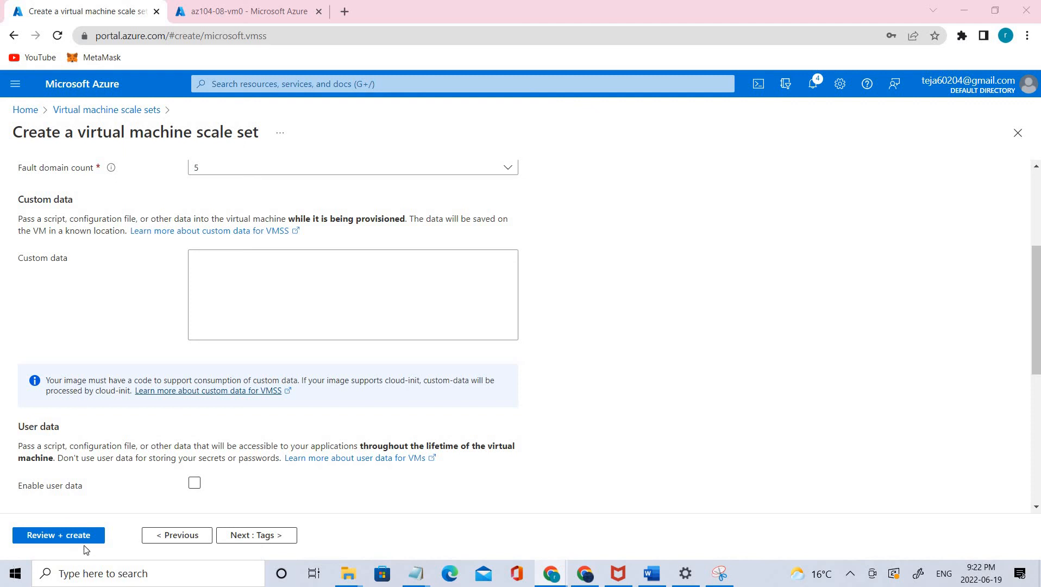
scroll(181, 453, "down", 5)
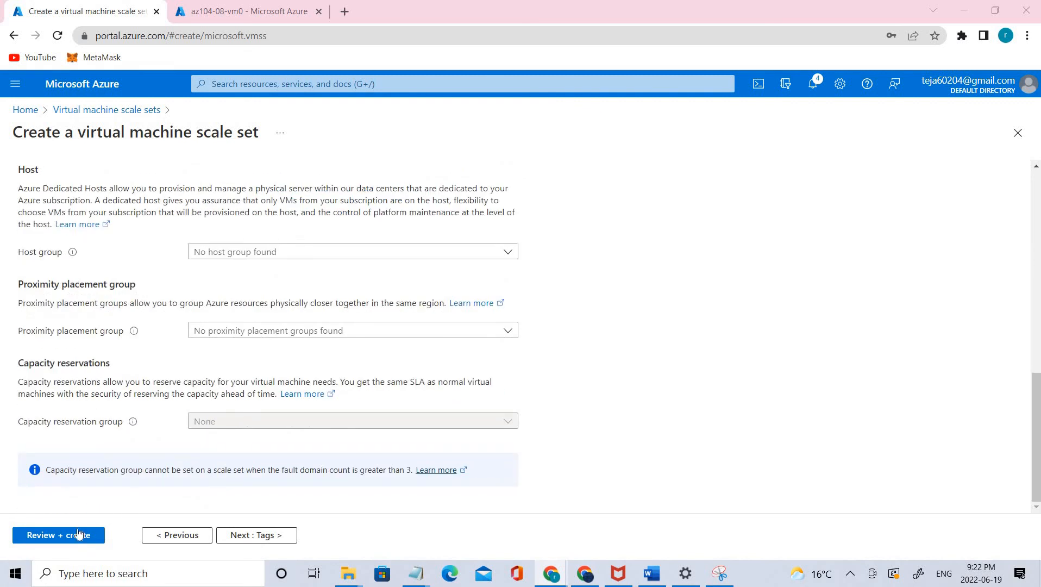
left_click(68, 537)
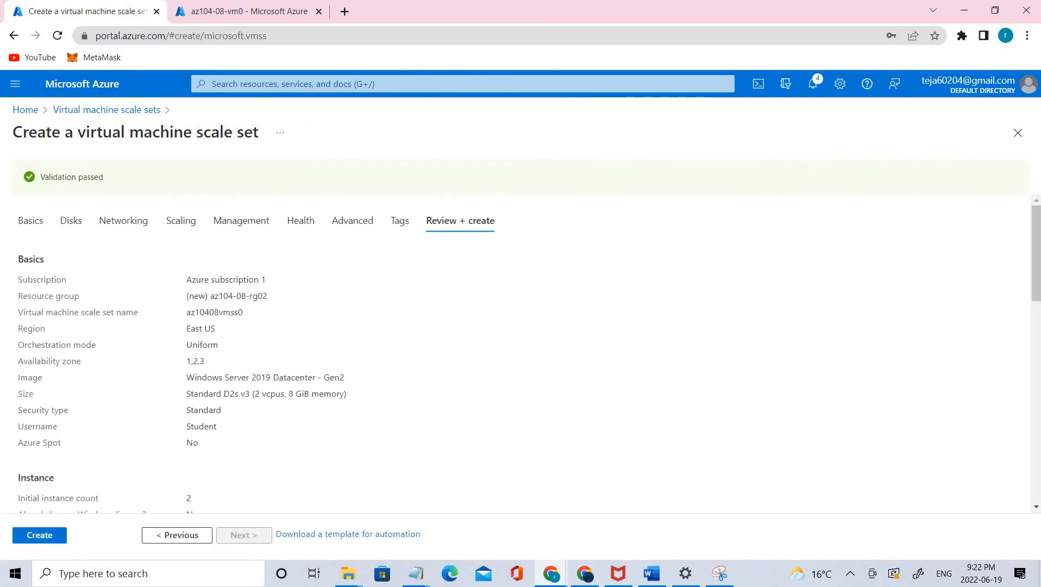
left_click(37, 546)
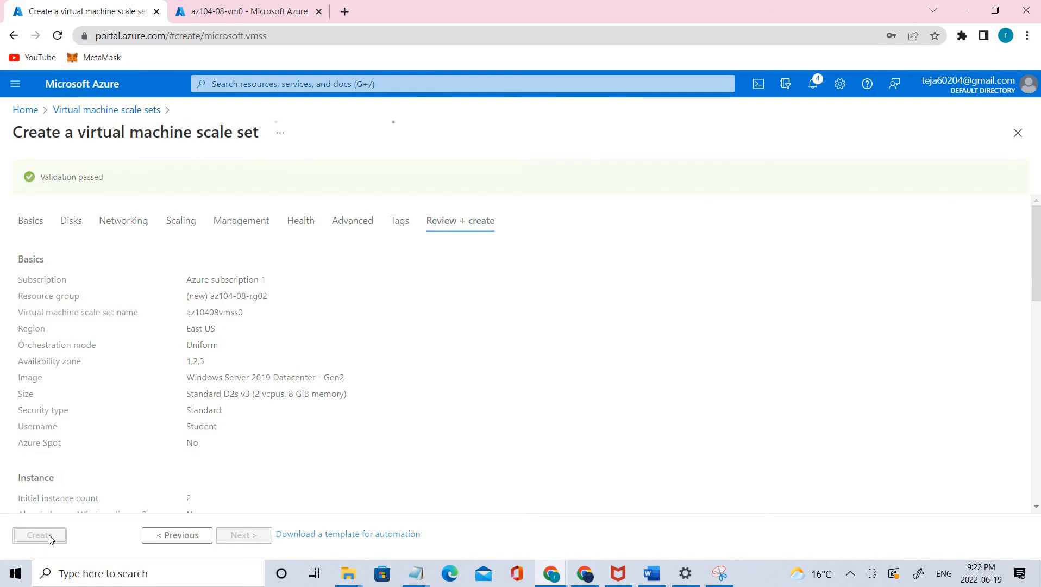